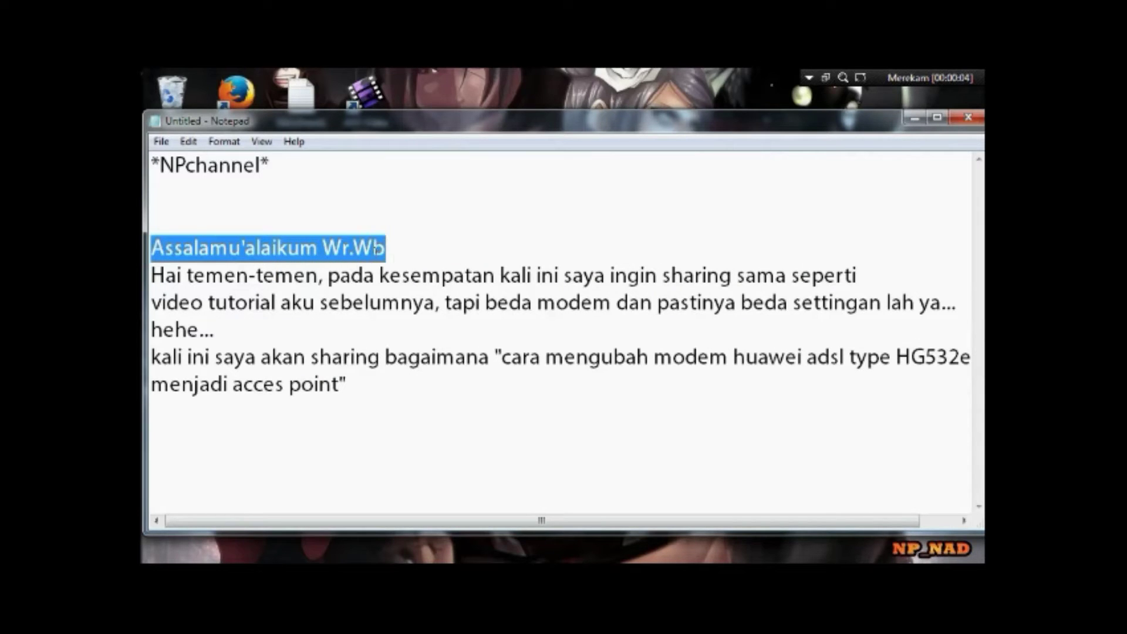
# - Highlight the greeting, previous-tutorial and HG532e access-point lines of the Notepad note while narrating
pyautogui.moveTo(152, 274); pyautogui.dragTo(861, 275)
pyautogui.moveTo(151, 303); pyautogui.dragTo(435, 302)
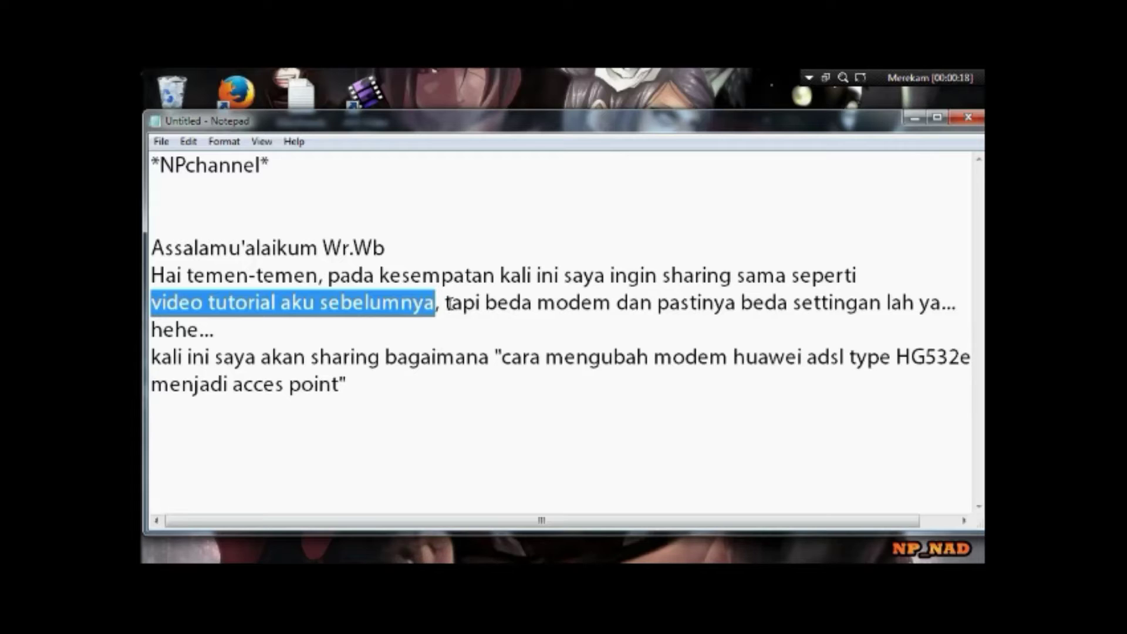
pyautogui.click(444, 303)
pyautogui.doubleClick(442, 303)
pyautogui.moveTo(442, 303); pyautogui.dragTo(936, 319)
pyautogui.click(444, 303)
pyautogui.doubleClick(441, 302)
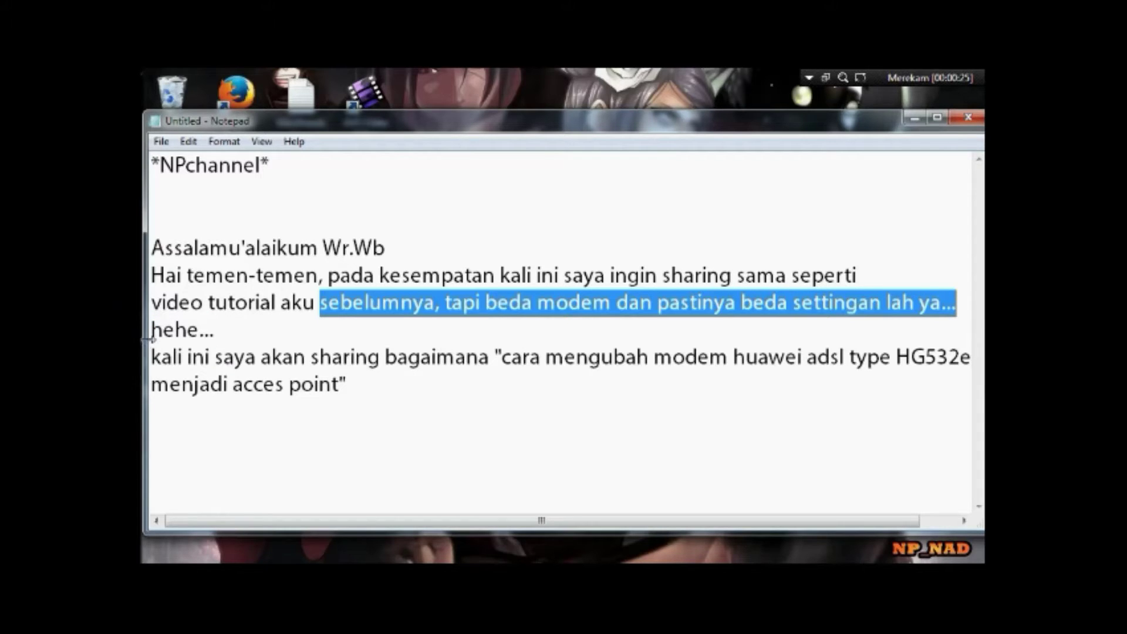
pyautogui.moveTo(151, 357); pyautogui.dragTo(353, 390)
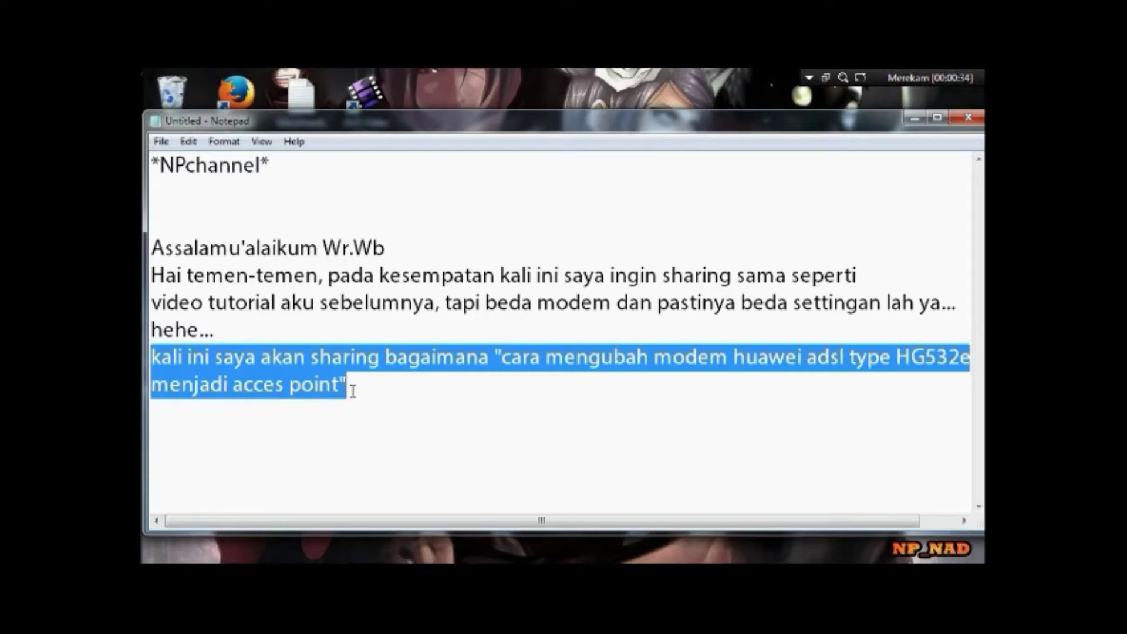
pyautogui.click(360, 390)
# - Add the closing lines 'oke langsung saja ya...' and 'perhatikan ya brooo .....' to the note
pyautogui.press('Return')
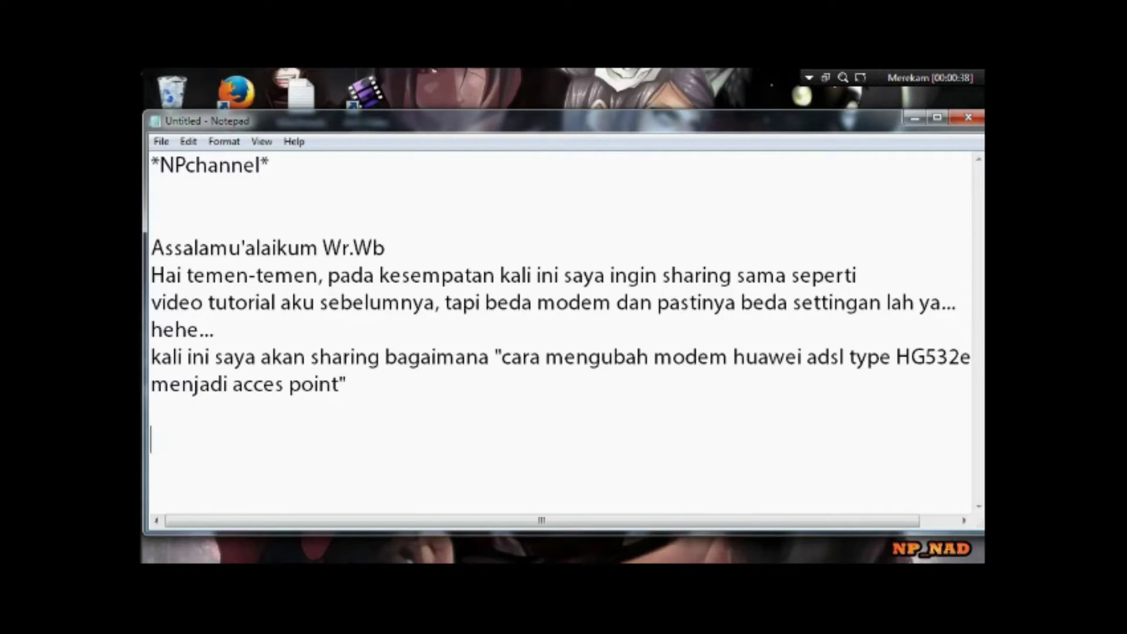
pyautogui.write('oke langsung saja ya... perhatikan ya brooo .....')
pyautogui.moveTo(157, 439); pyautogui.dragTo(372, 458)
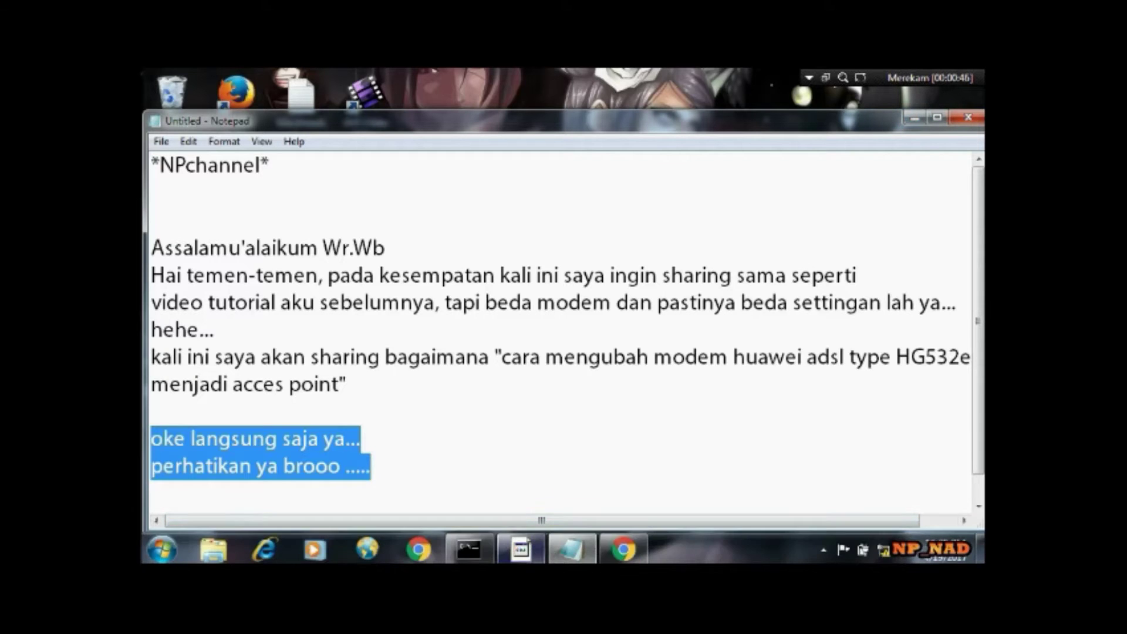
# - Load the router's login page at 192.168.1.254 in Chrome
pyautogui.click(624, 552)
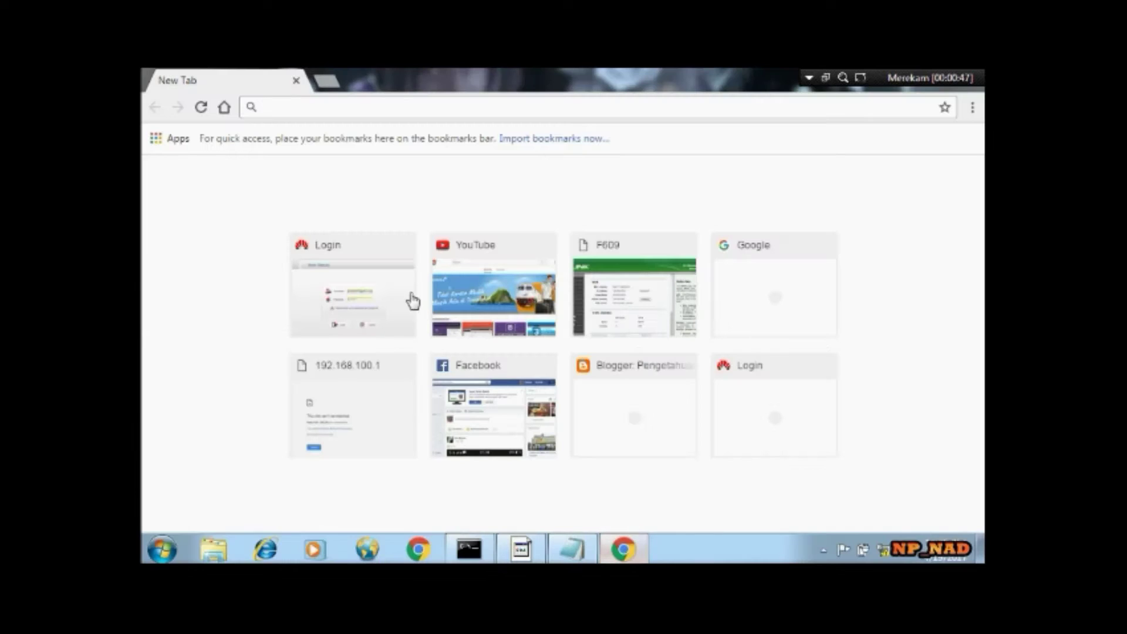
pyautogui.click(356, 107)
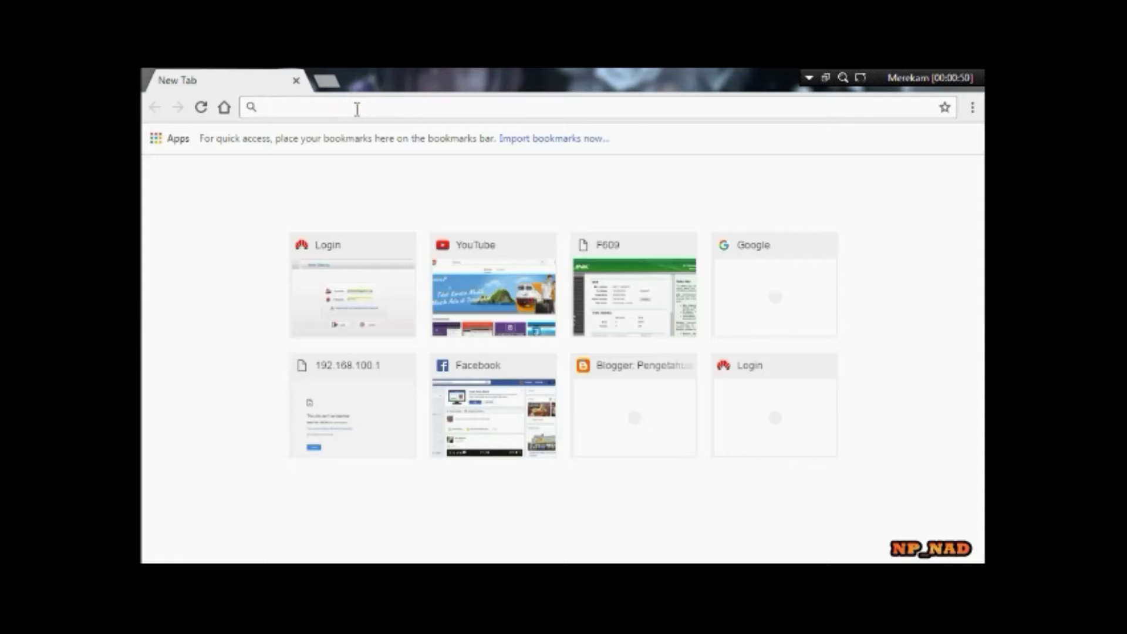
pyautogui.write('19')
pyautogui.press('Return')
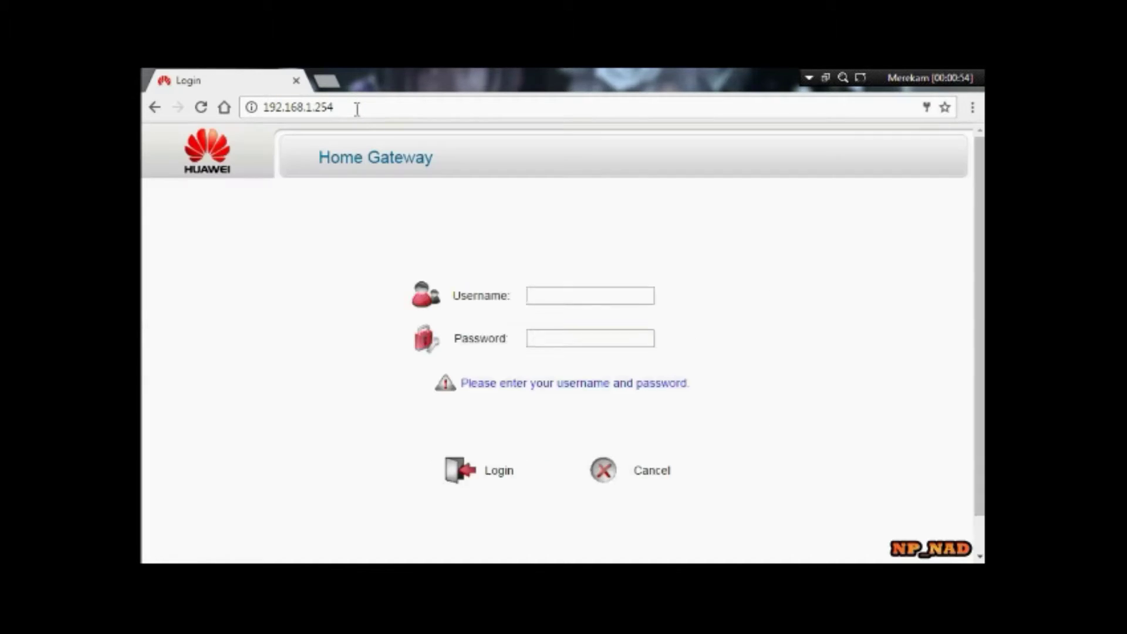
# - Log in to the HG532e as admin with the administrator password
pyautogui.click(590, 296)
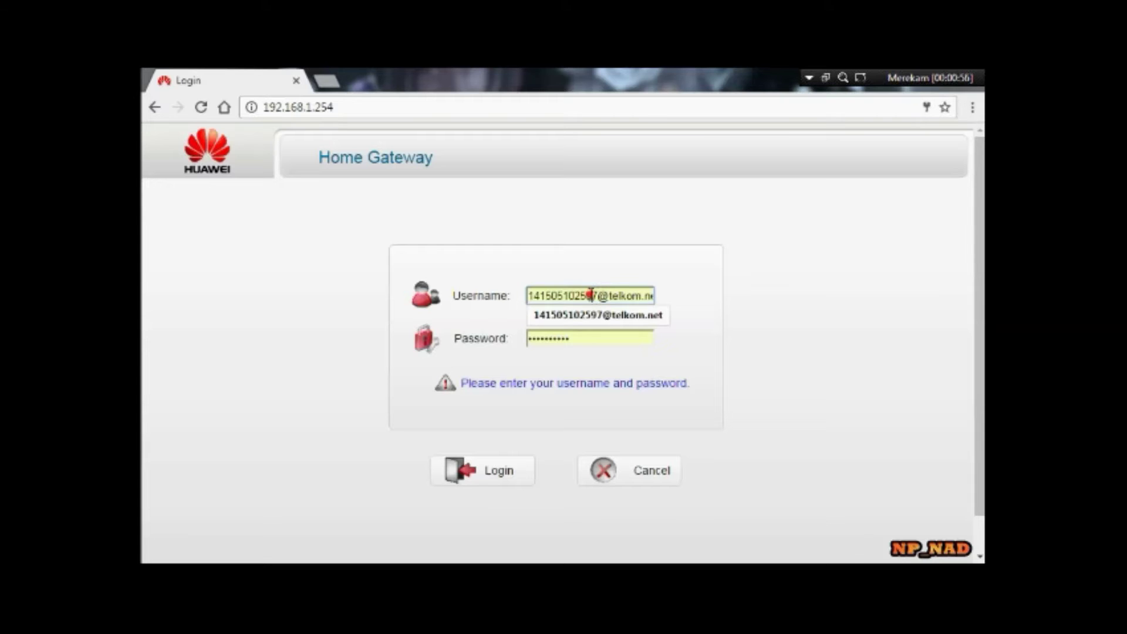
pyautogui.hotkey('ctrl', 'a')
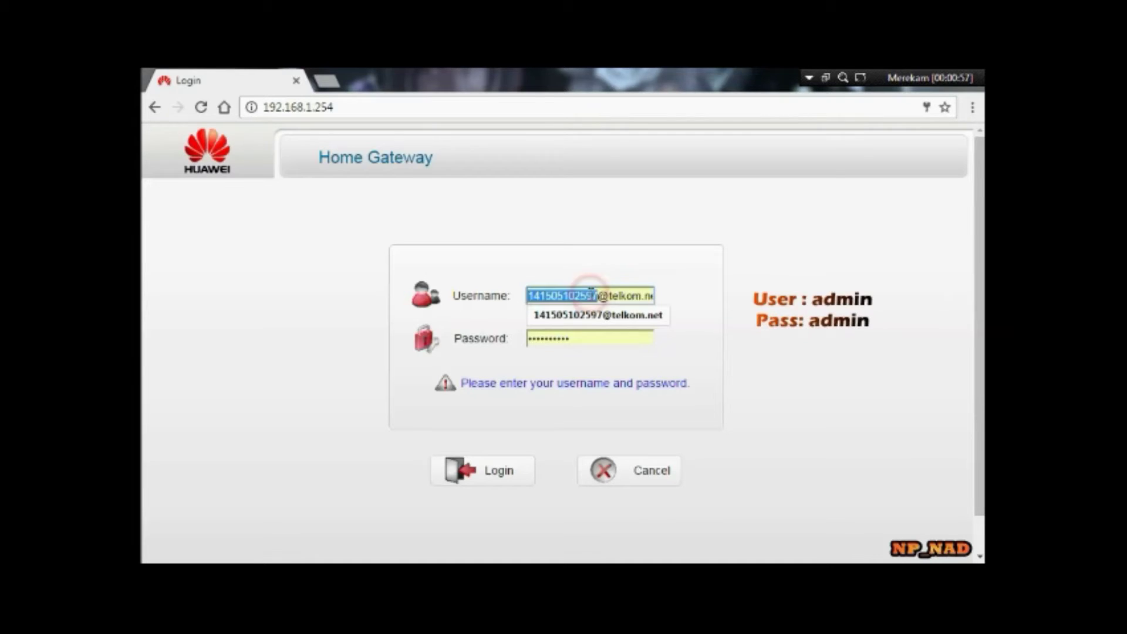
pyautogui.write('adm')
pyautogui.press('BackSpace')
pyautogui.press('BackSpace')
pyautogui.write('i')
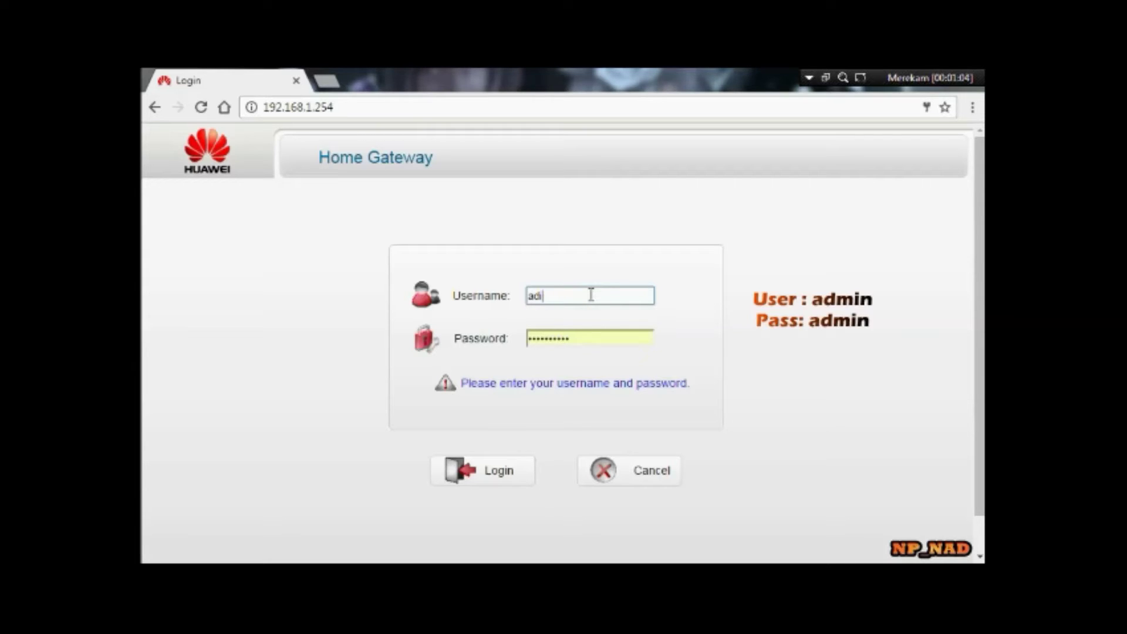
pyautogui.write('m')
pyautogui.press('Tab')
pyautogui.write('admin')
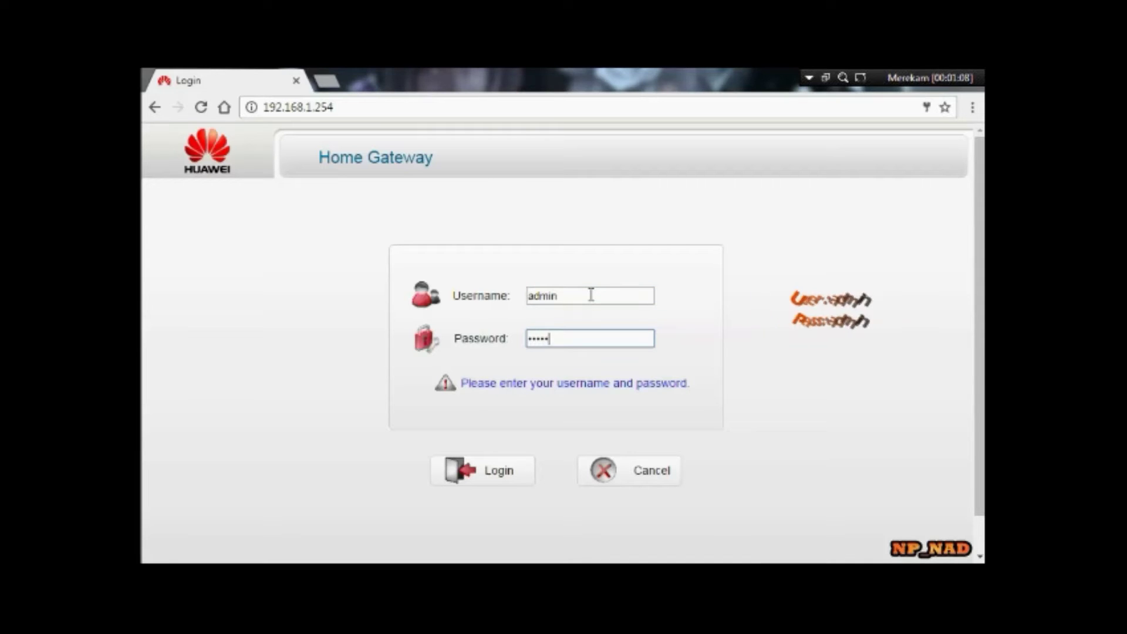
pyautogui.press('Return')
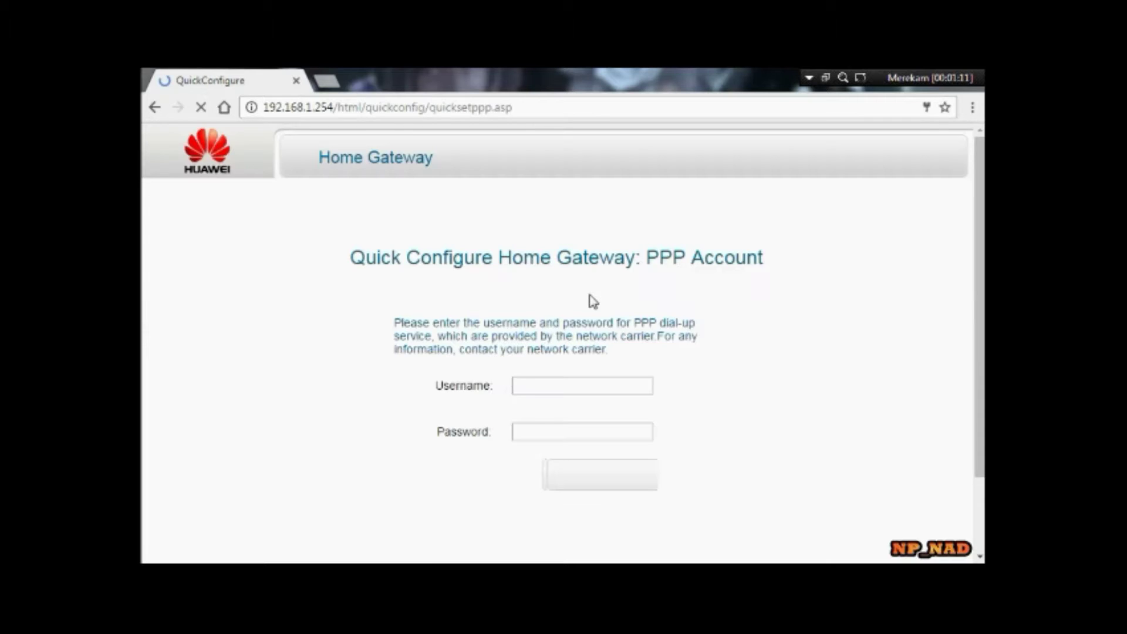
# - Skip the PPP Account and Wireless Network wizard pages to reach Device Information
pyautogui.click(523, 469)
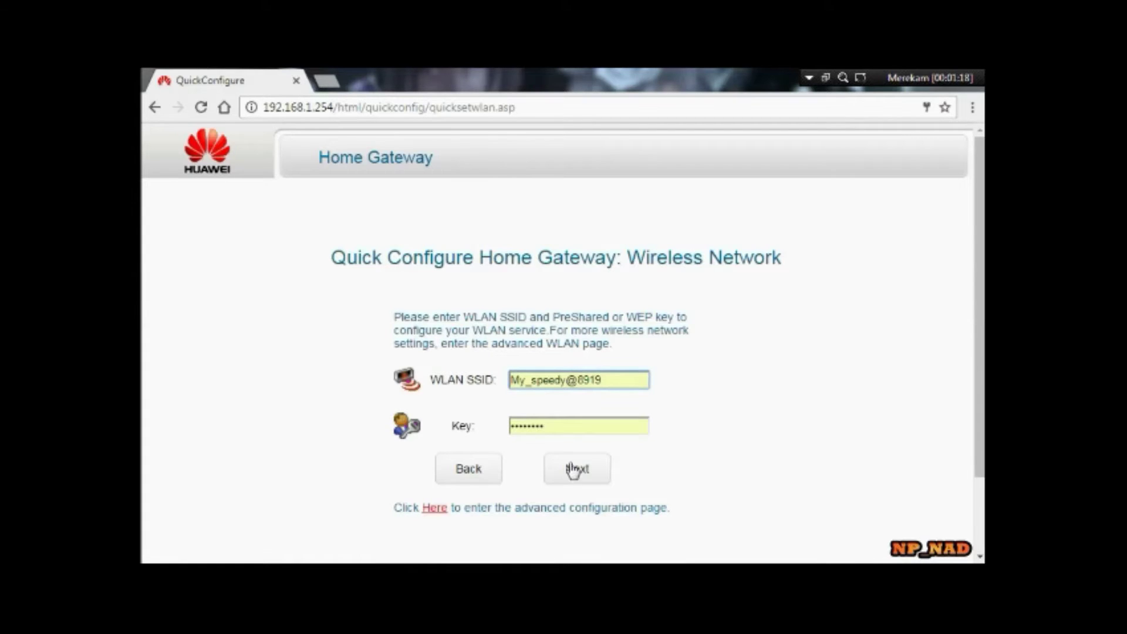
pyautogui.click(576, 474)
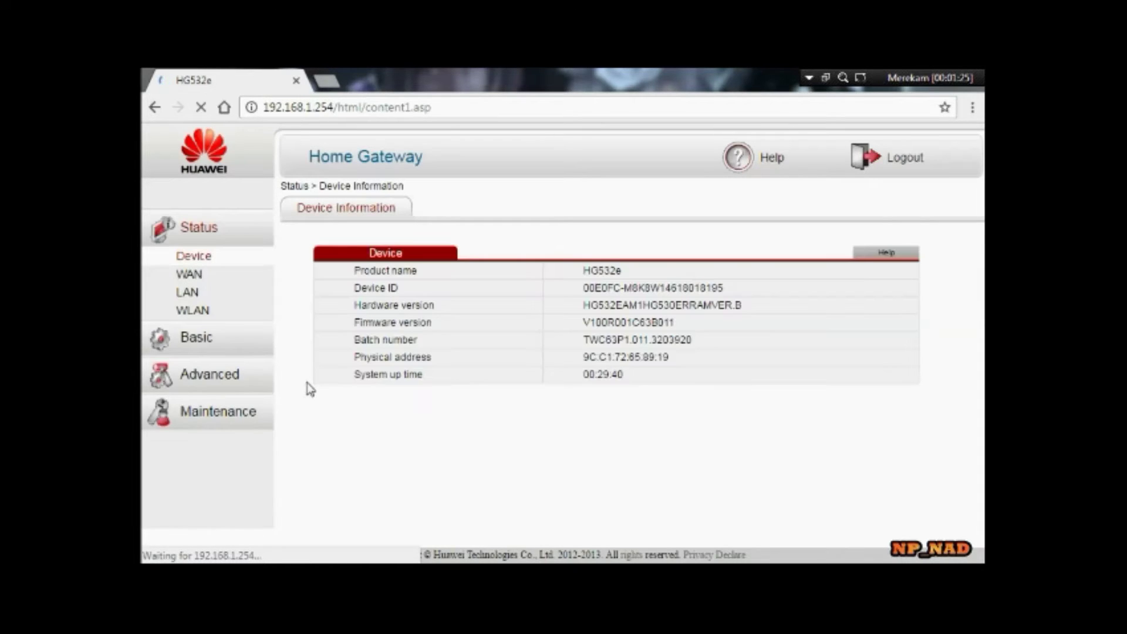
# - Go to Basic > WLAN to view the wireless settings for SSID My_speedy@8919
pyautogui.click(187, 341)
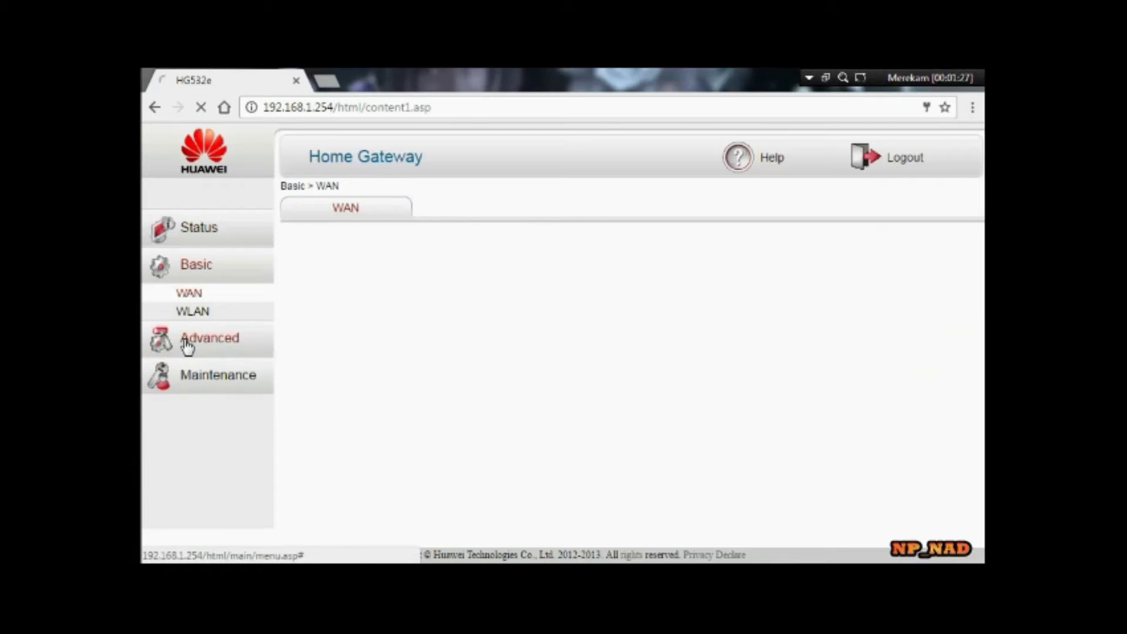
pyautogui.click(194, 312)
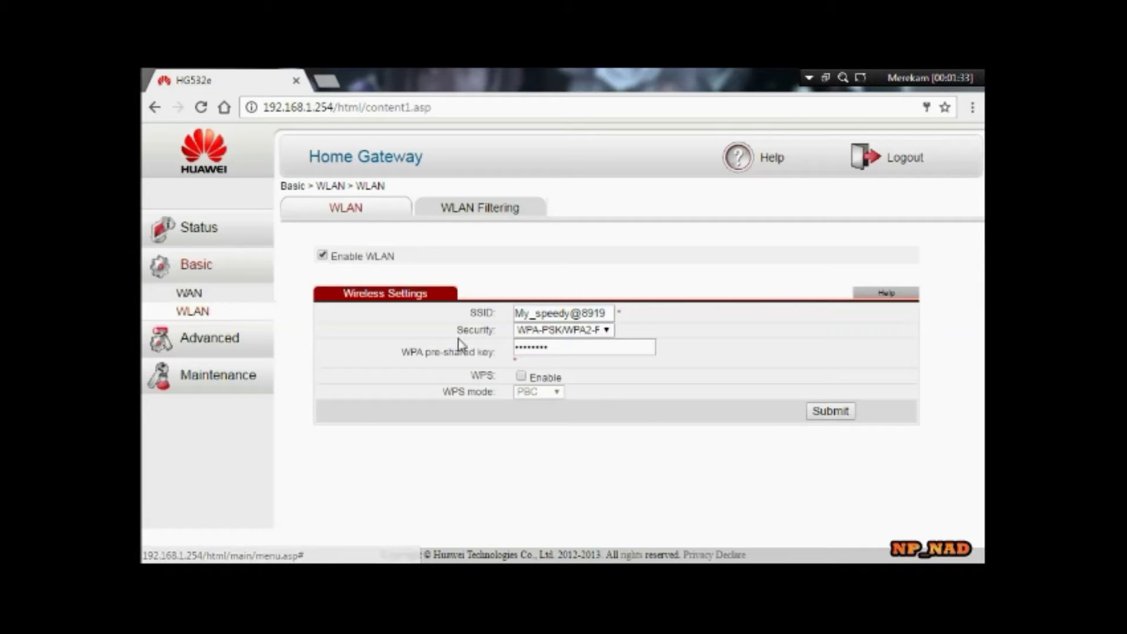
# - Rename the wireless network SSID to 'ACCES POINT HUAWEI ADSL'
pyautogui.click(606, 315)
pyautogui.moveTo(606, 314); pyautogui.dragTo(514, 320)
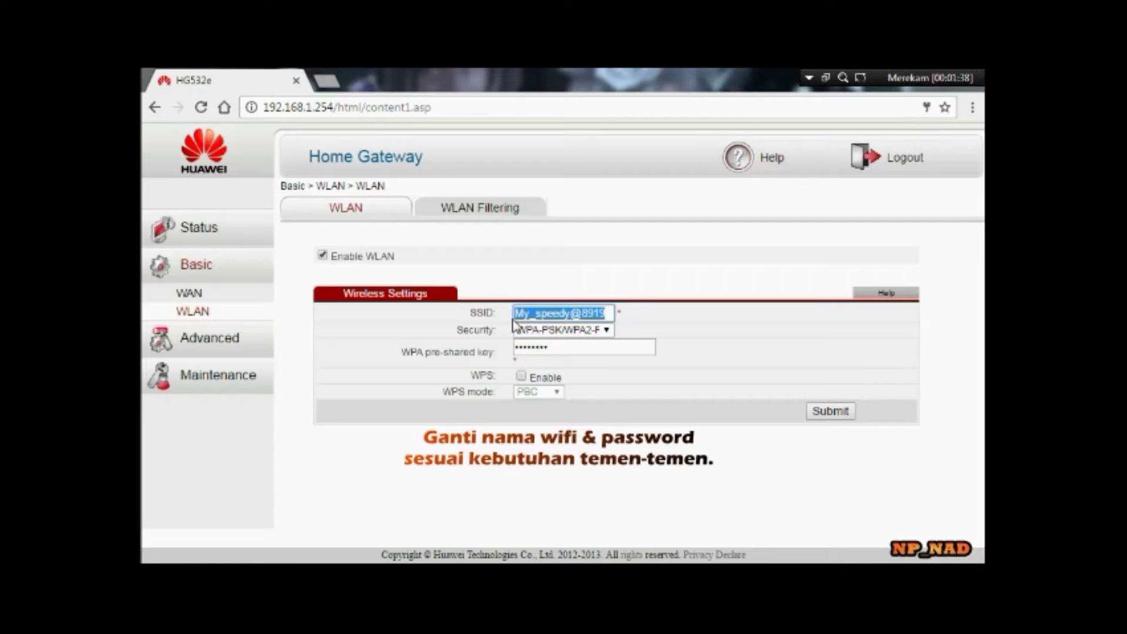
pyautogui.write('ACCES POINT')
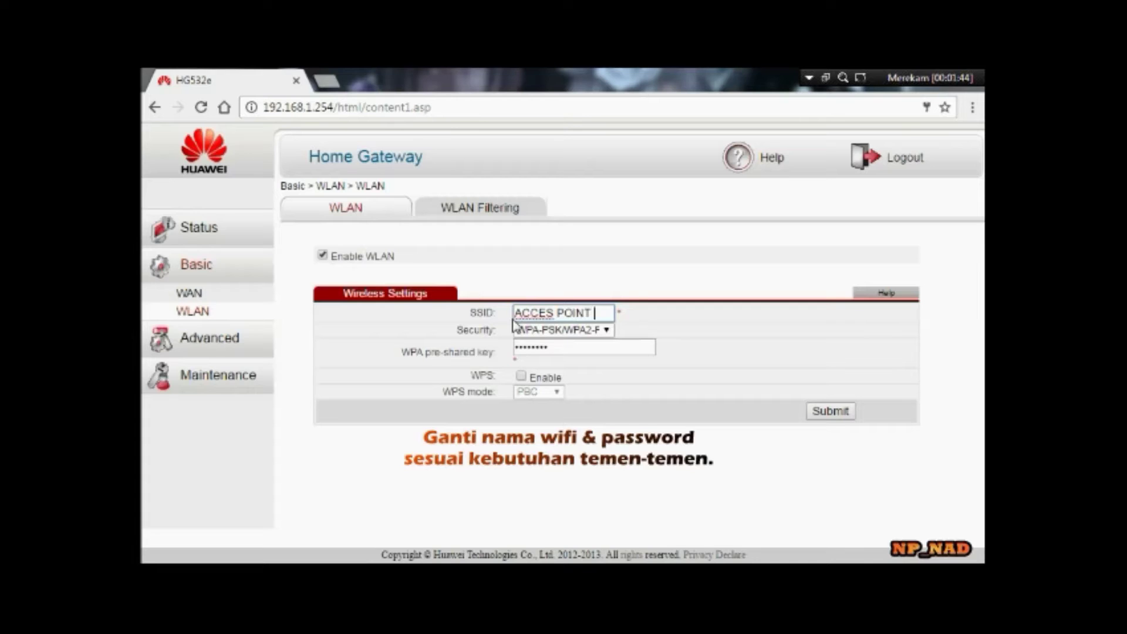
pyautogui.write('HUAWE')
pyautogui.write('I ADSL')
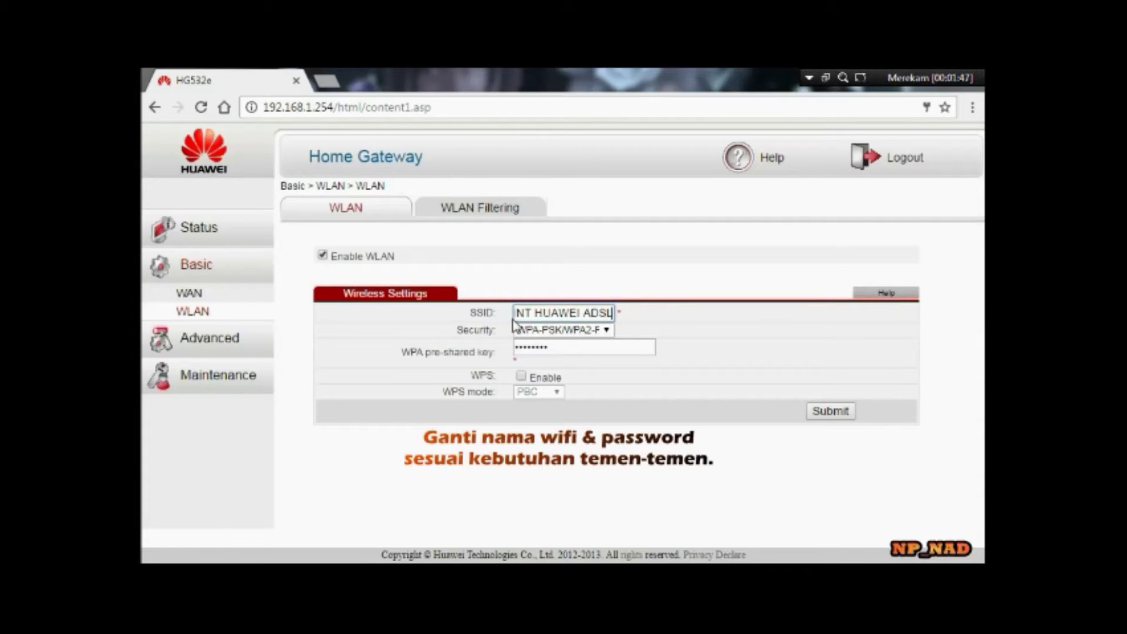
# - Replace the WPA pre-shared key with a new key, submit the settings, and log out
pyautogui.moveTo(557, 345); pyautogui.dragTo(502, 351)
pyautogui.write('12345')
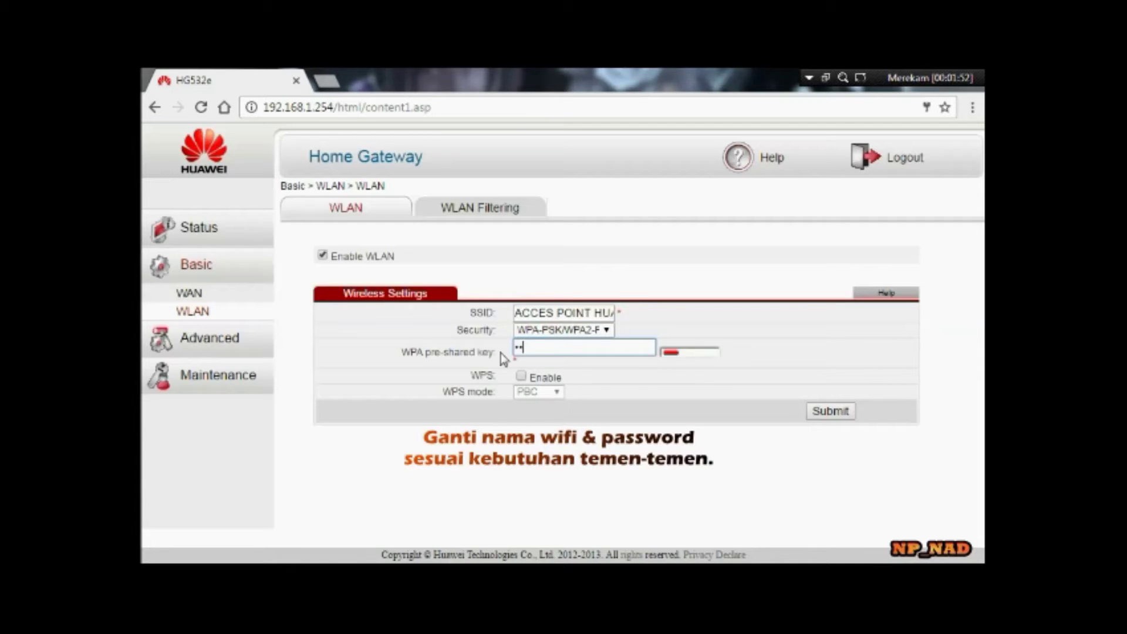
pyautogui.write('6789')
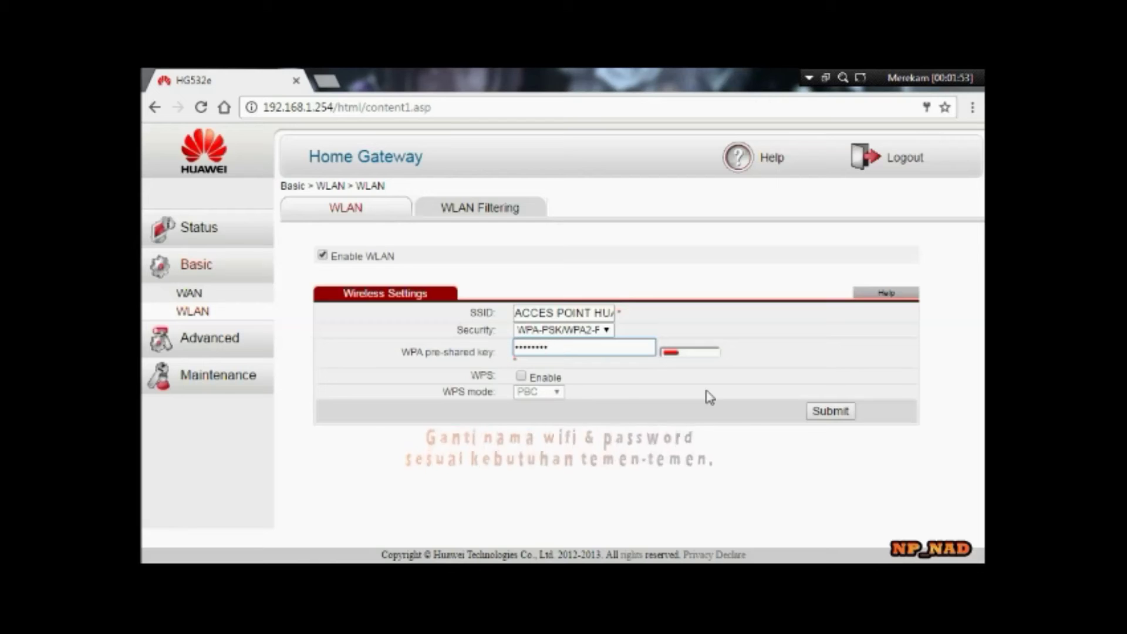
pyautogui.click(816, 412)
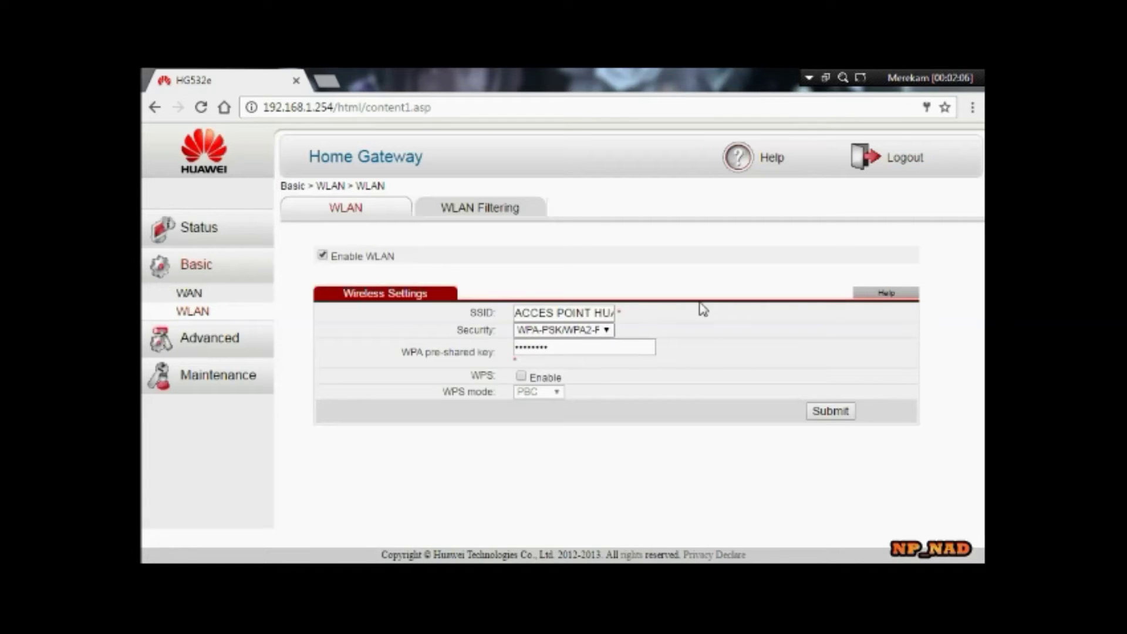
pyautogui.click(898, 164)
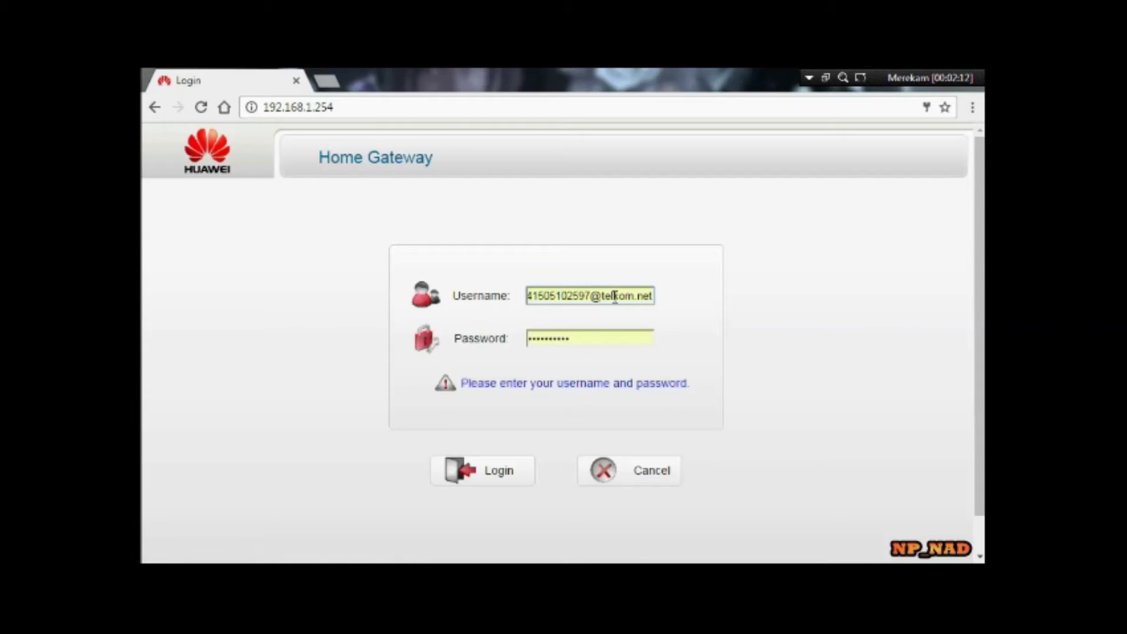
# - Clear the prefilled login username and start entering the support account name
pyautogui.click(654, 295)
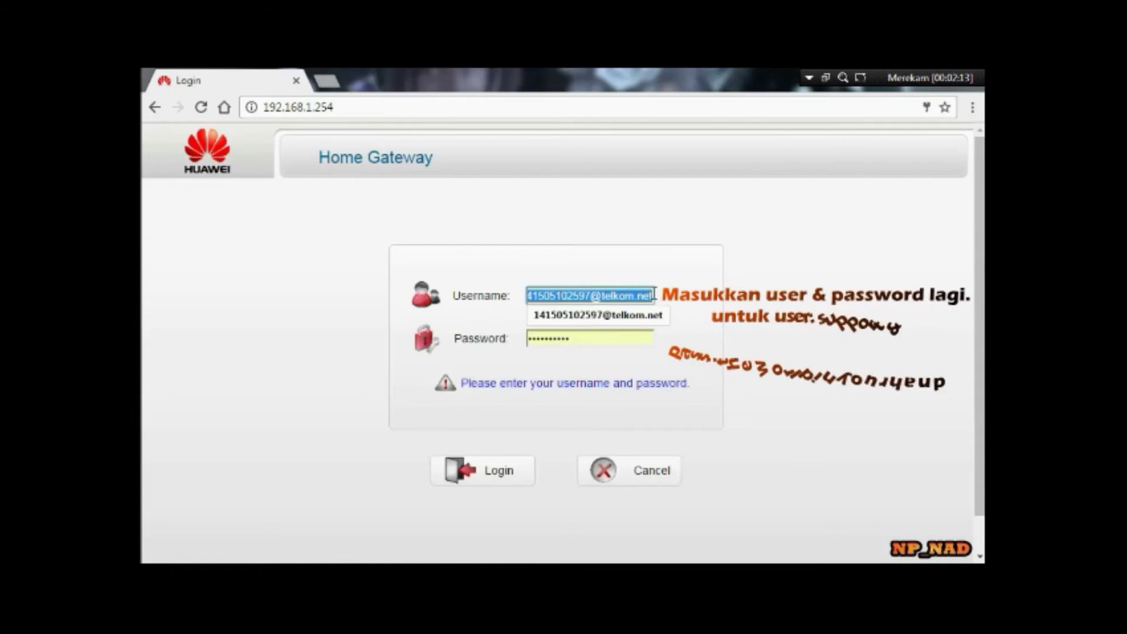
pyautogui.write('S')
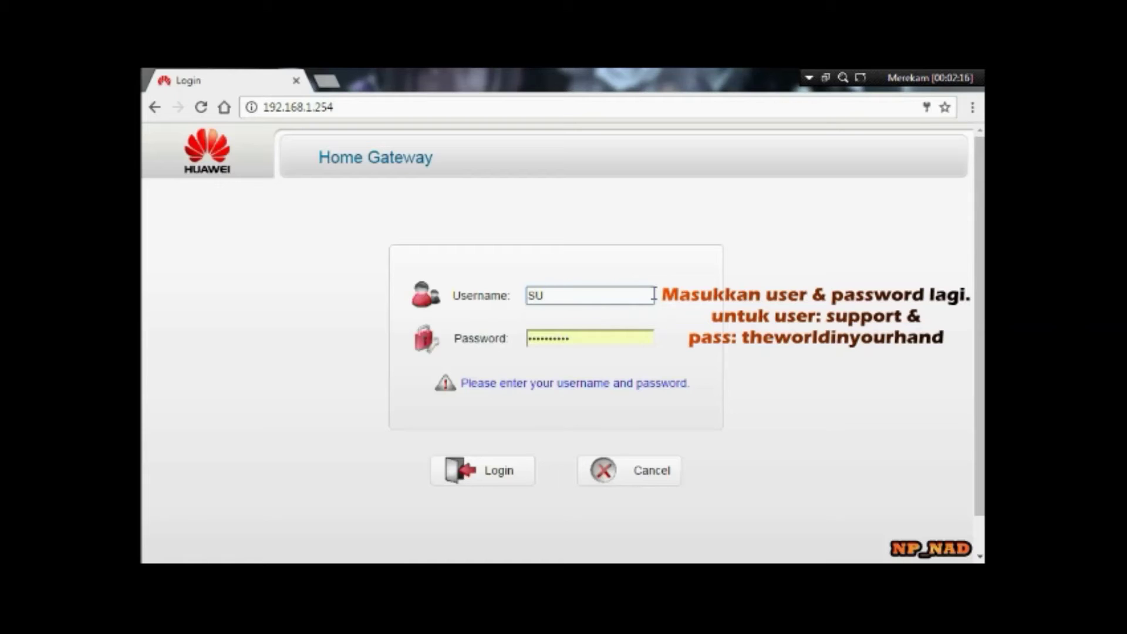
pyautogui.write('U')
pyautogui.press('BackSpace')
pyautogui.press('BackSpace')
pyautogui.press('Escape')
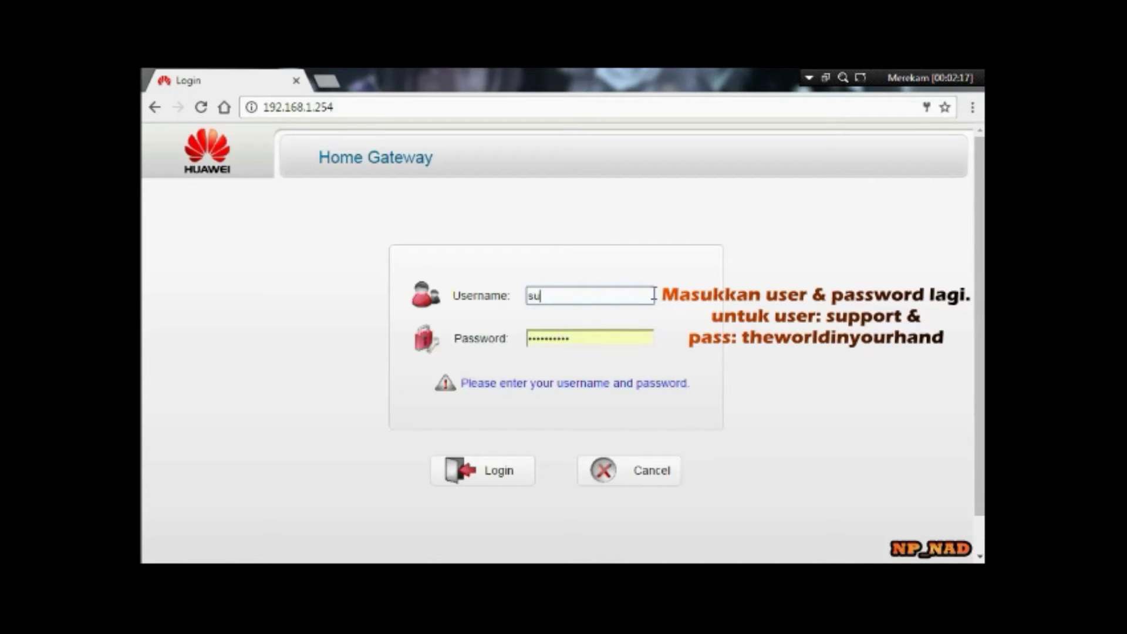
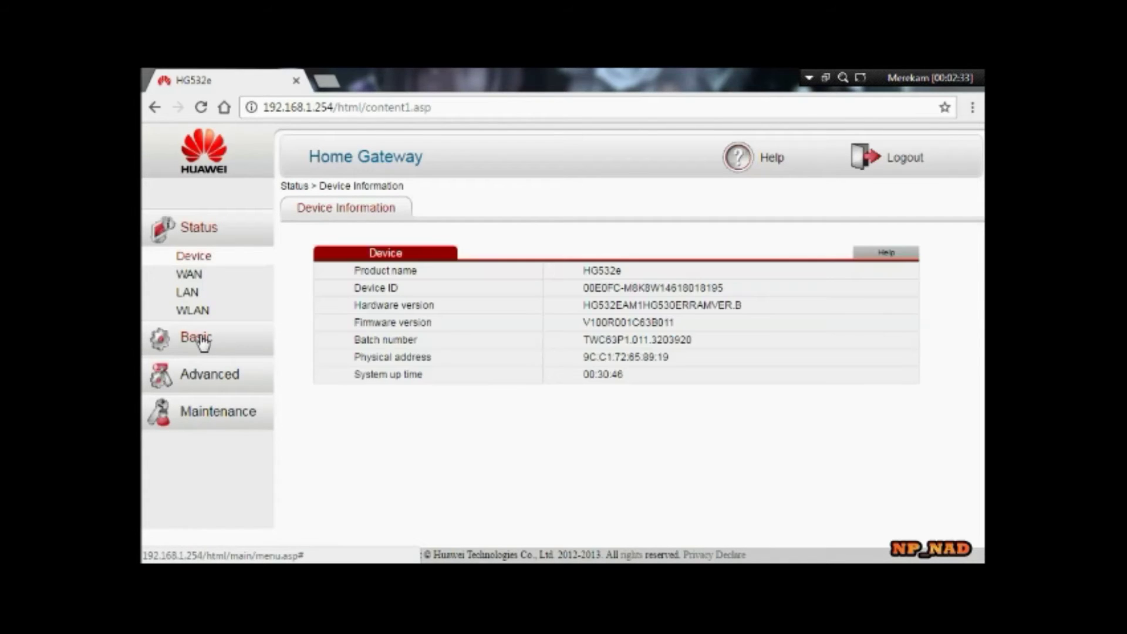
# - Delete the INTERNET_TR069_R_0_35 connection from the Basic > WAN connection list
pyautogui.click(202, 342)
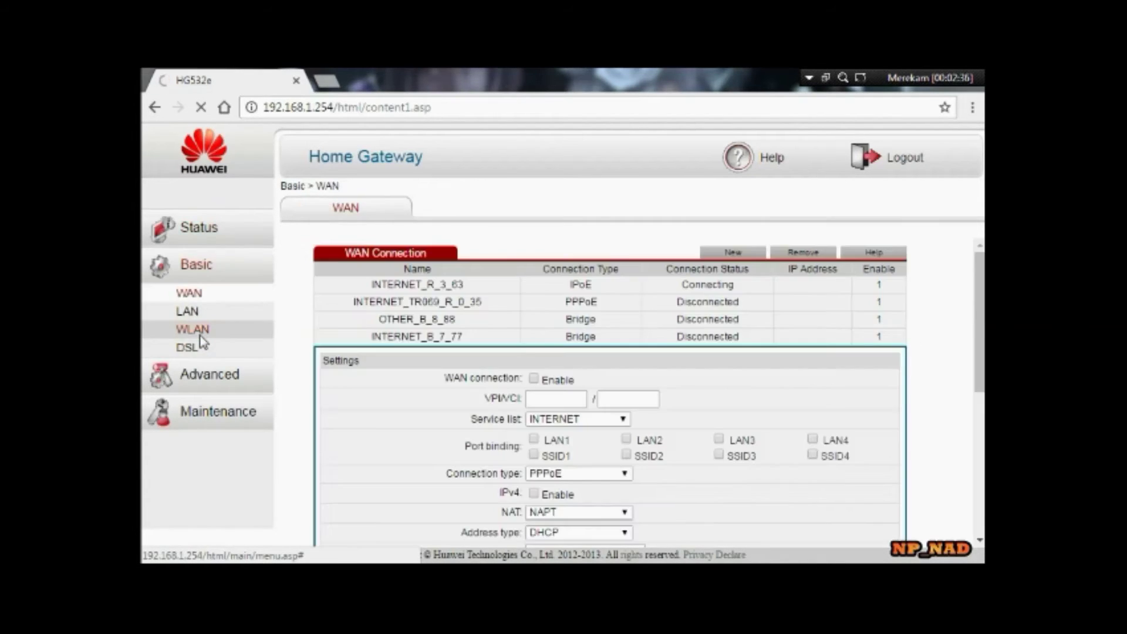
pyautogui.click(504, 304)
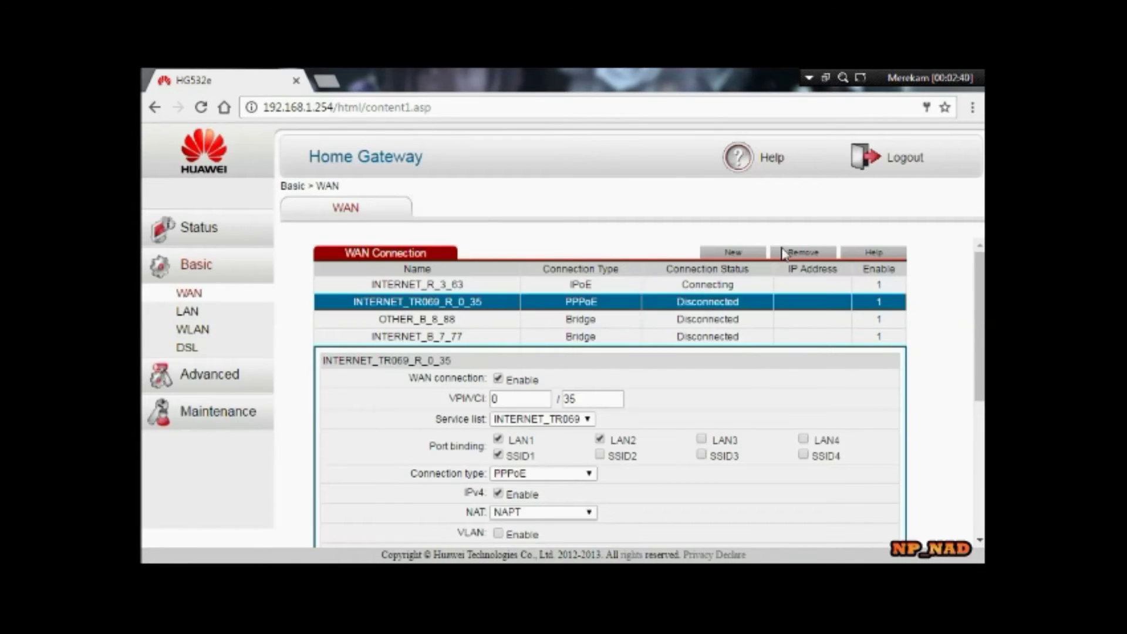
pyautogui.click(802, 254)
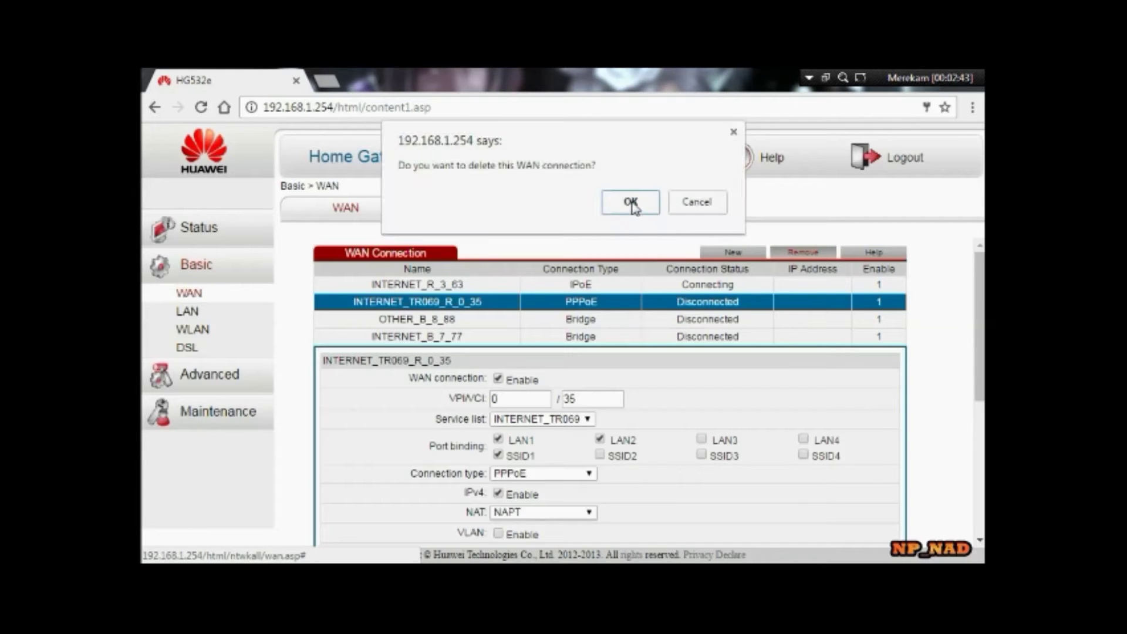
pyautogui.click(632, 202)
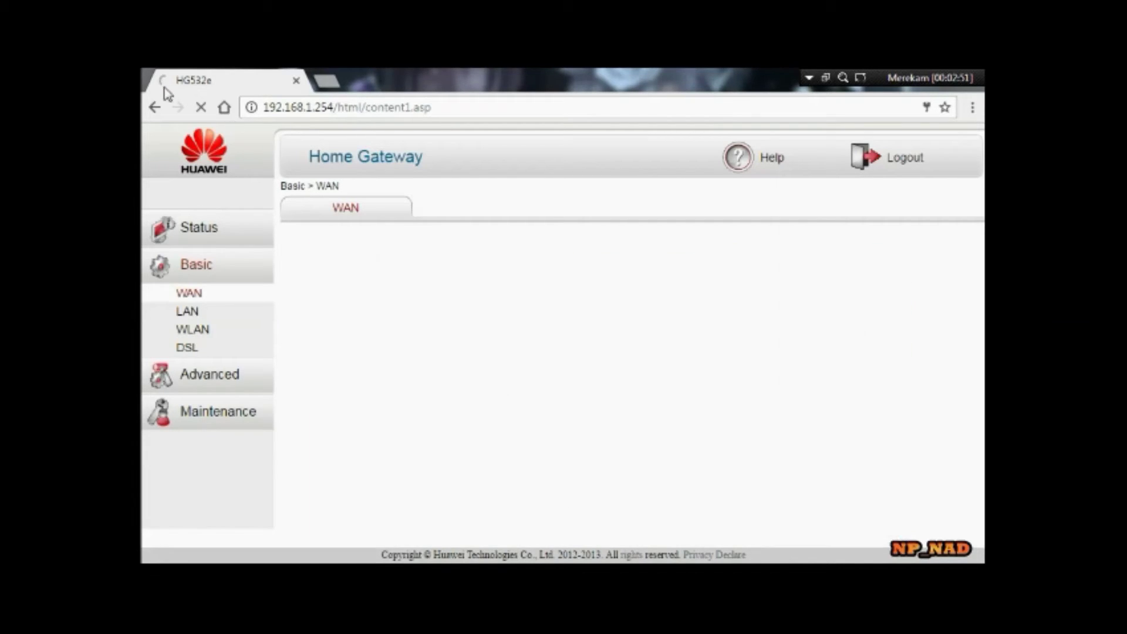
# - Disable the SSID2 wireless network in Basic > WLAN and submit the settings
pyautogui.click(201, 332)
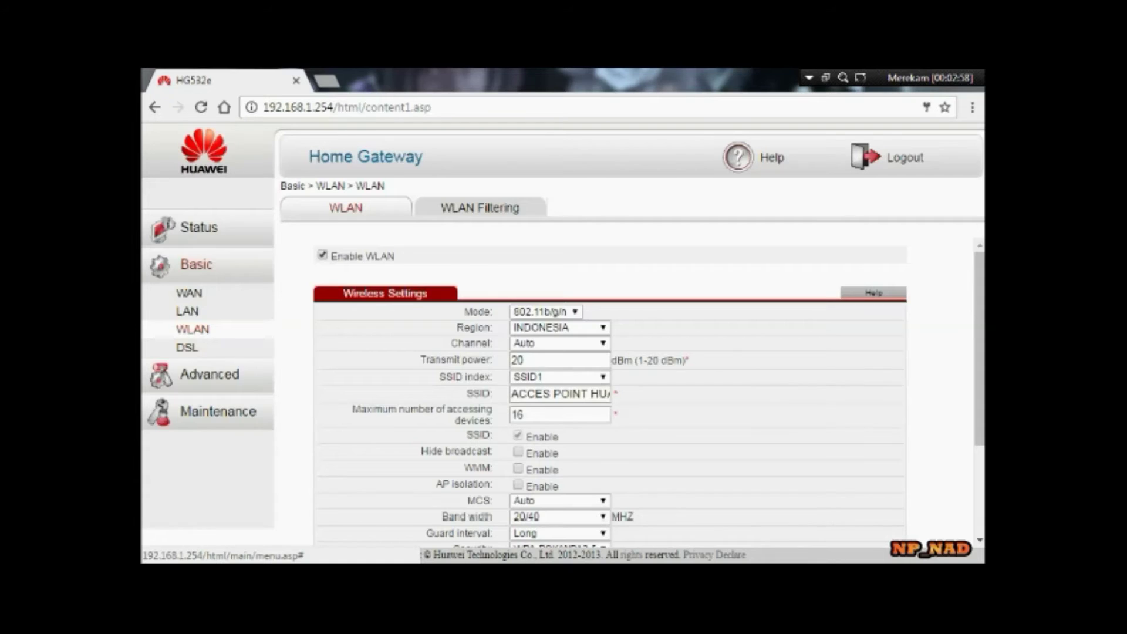
pyautogui.scroll(-1, 610, 376)
pyautogui.scroll(-2, 611, 394)
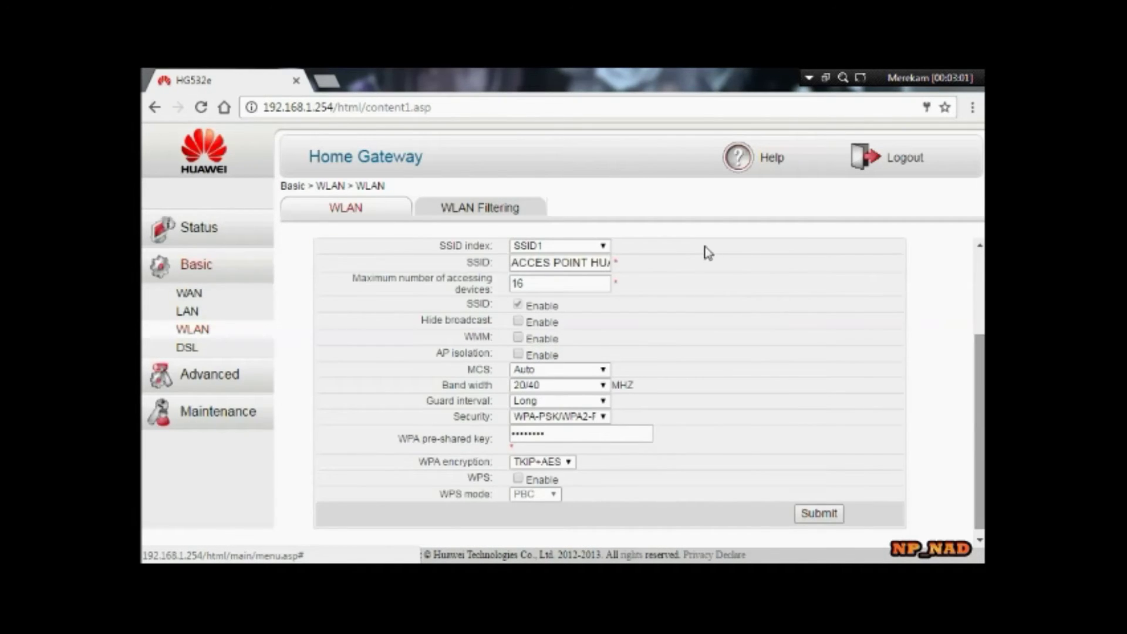
pyautogui.click(596, 246)
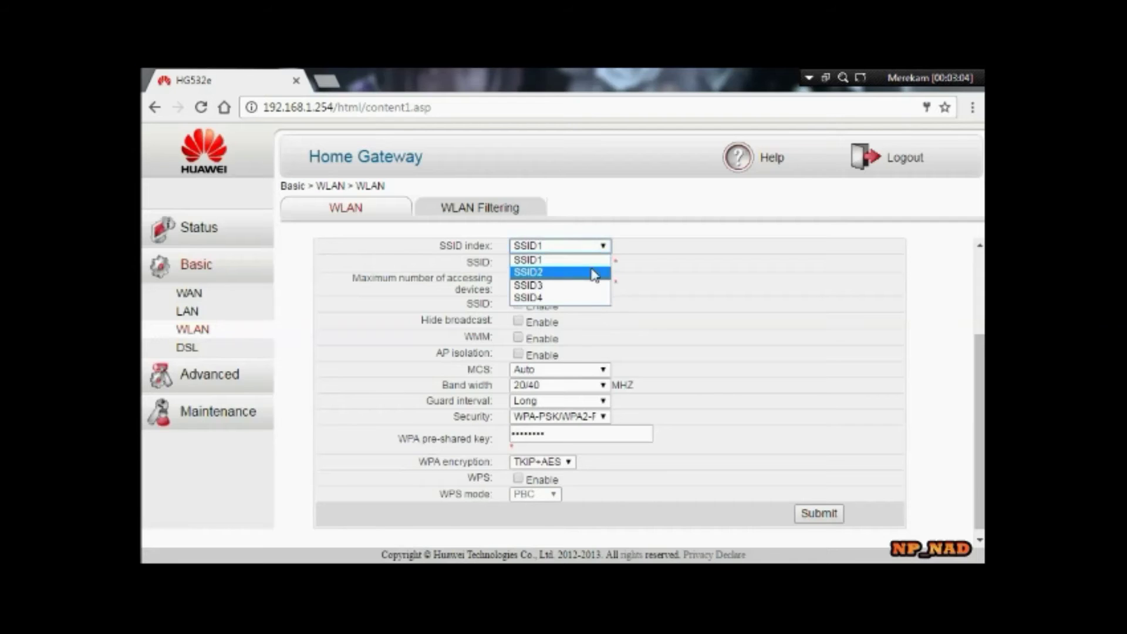
pyautogui.click(594, 273)
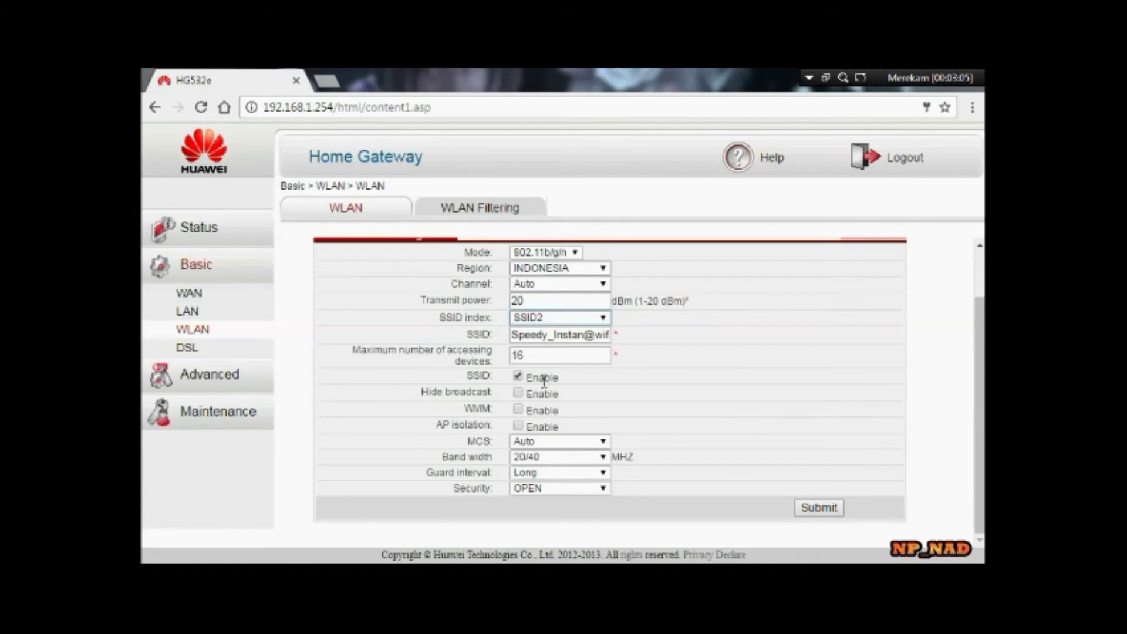
pyautogui.click(519, 382)
pyautogui.click(820, 508)
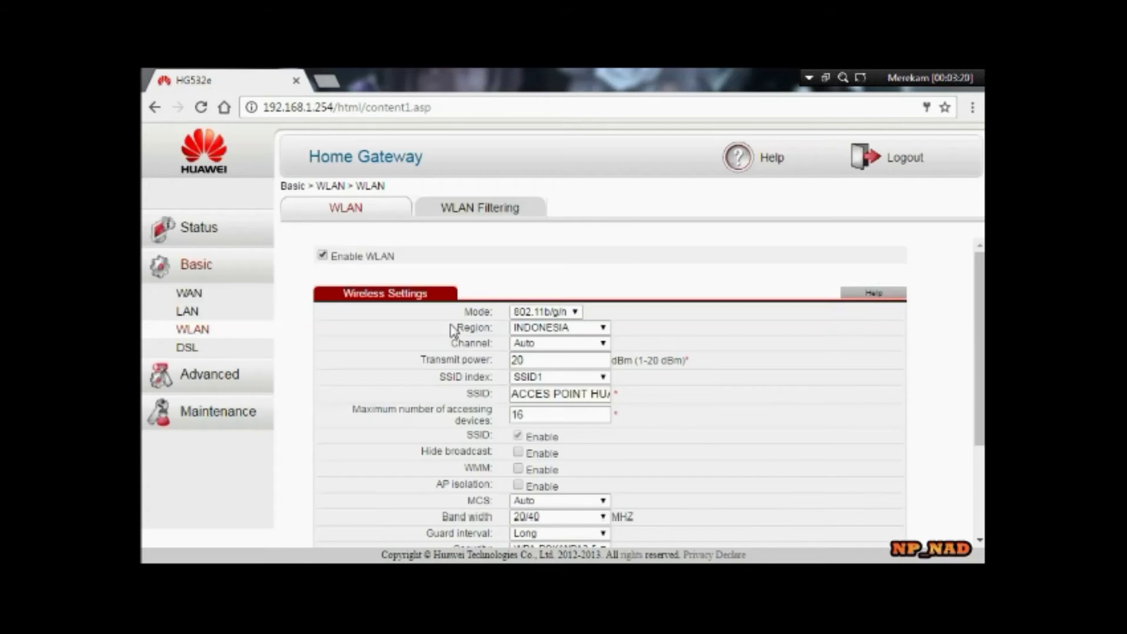
# - Turn off SSID Enable and Hide broadcast for SSID3, then submit
pyautogui.click(603, 377)
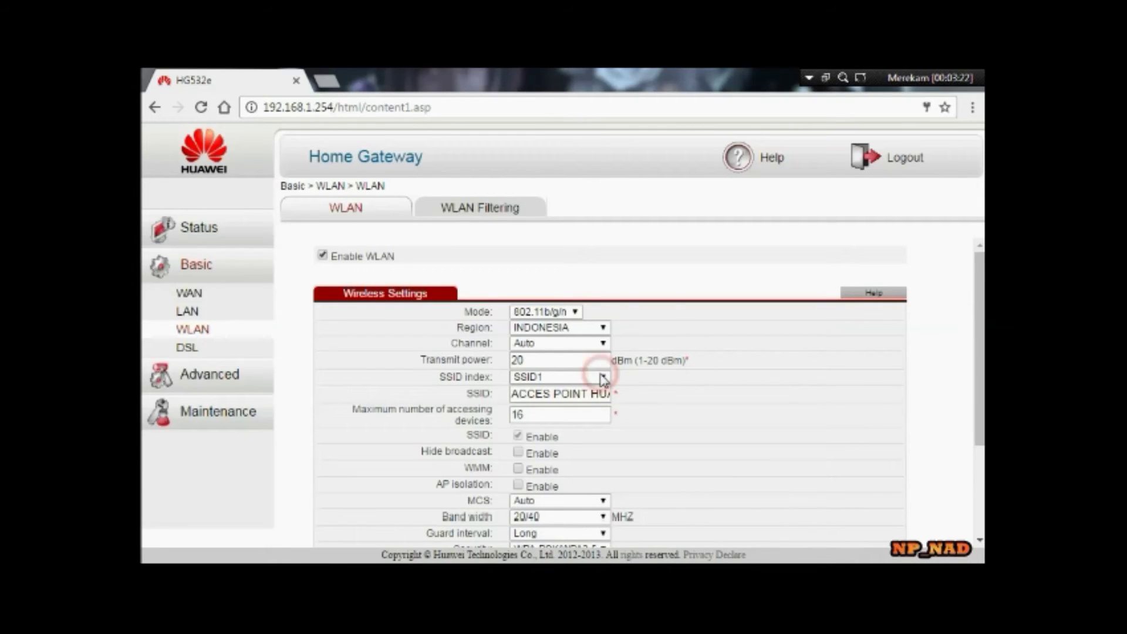
pyautogui.click(600, 417)
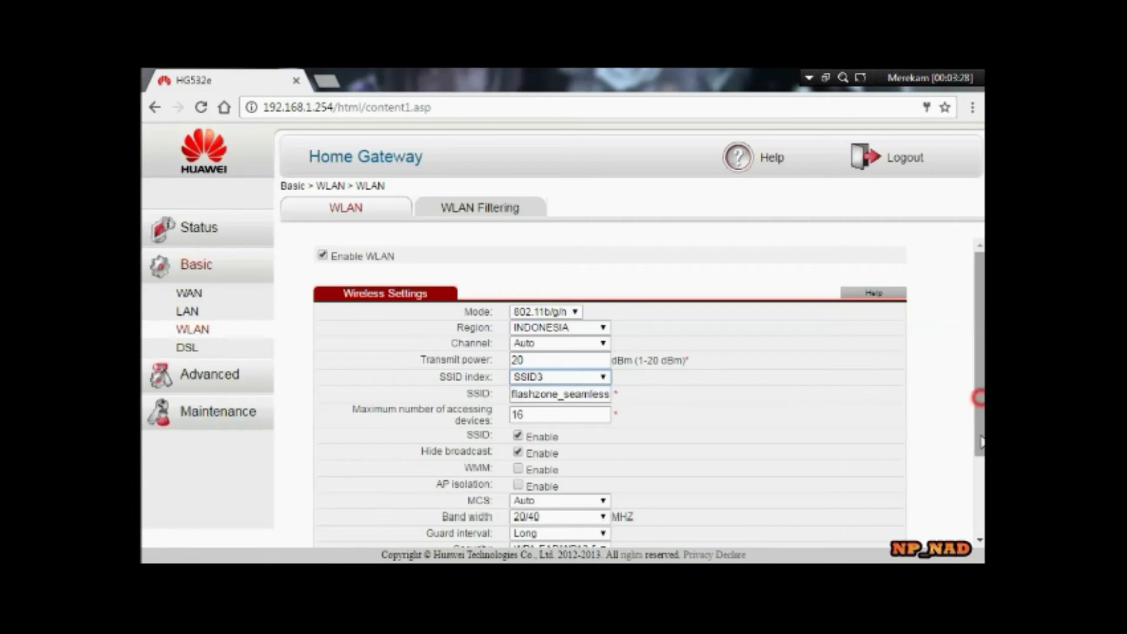
pyautogui.scroll(-3, 982, 451)
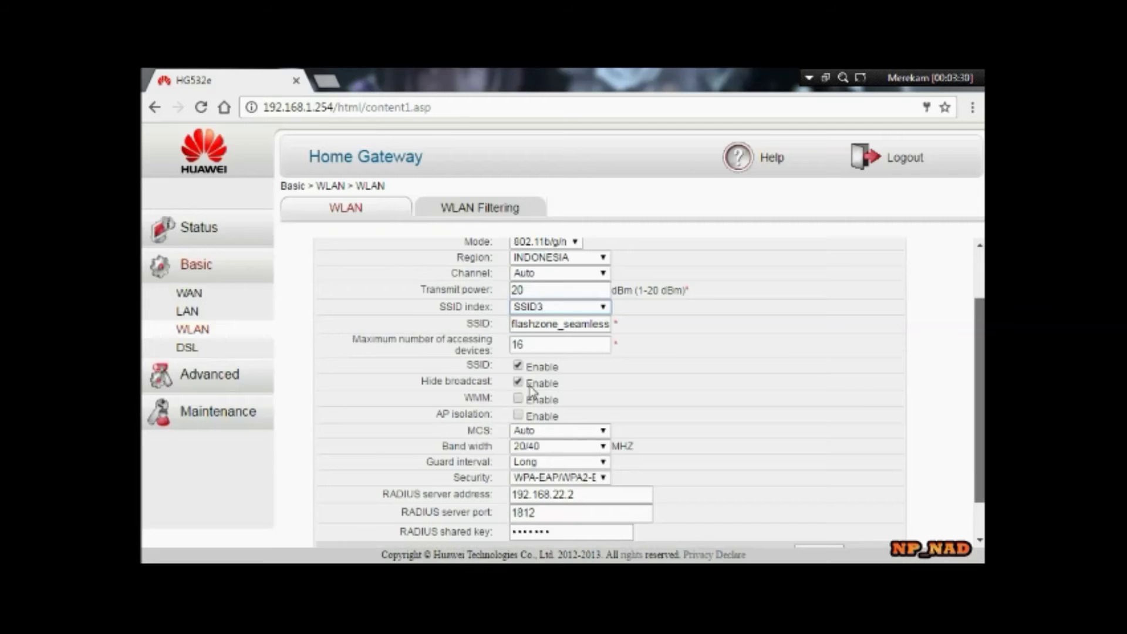
pyautogui.click(517, 368)
pyautogui.click(518, 385)
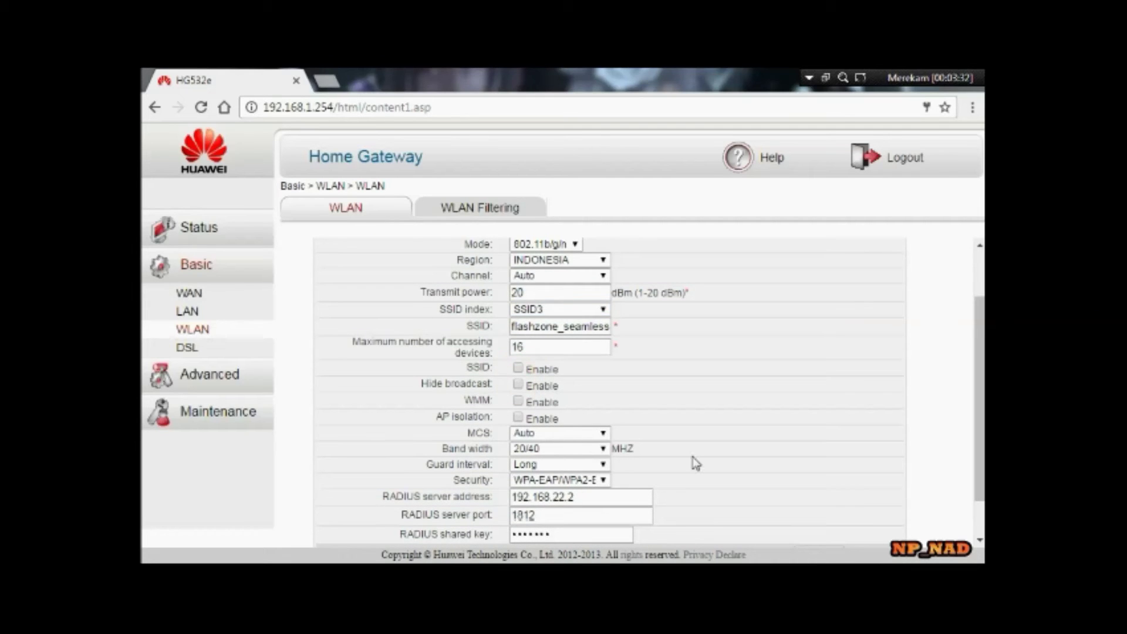
pyautogui.scroll(-2, 979, 463)
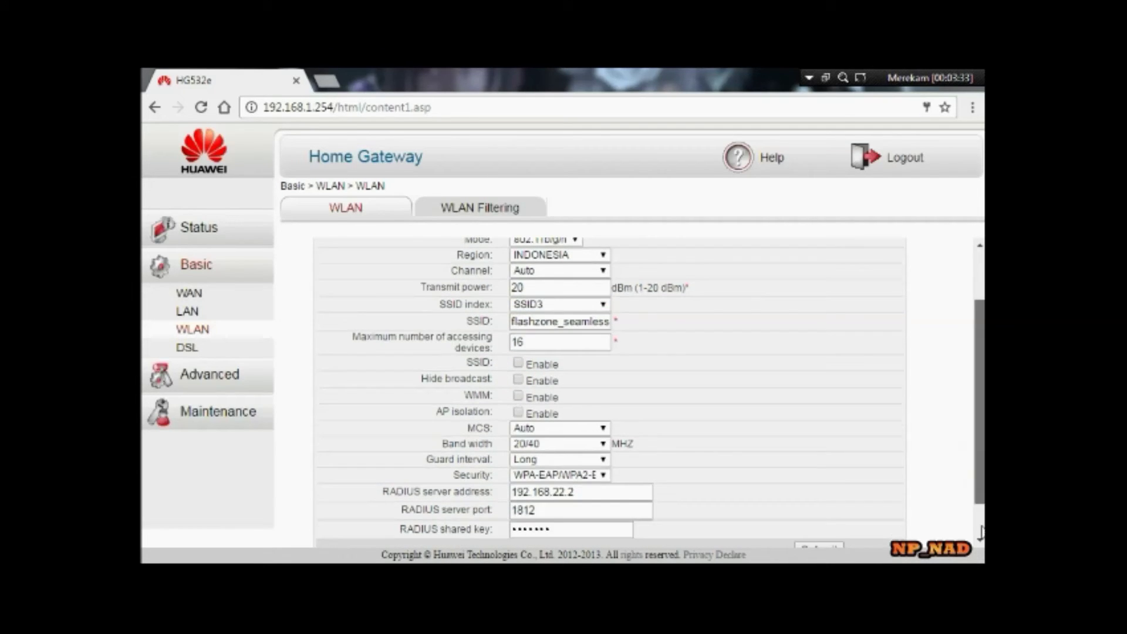
pyautogui.click(819, 509)
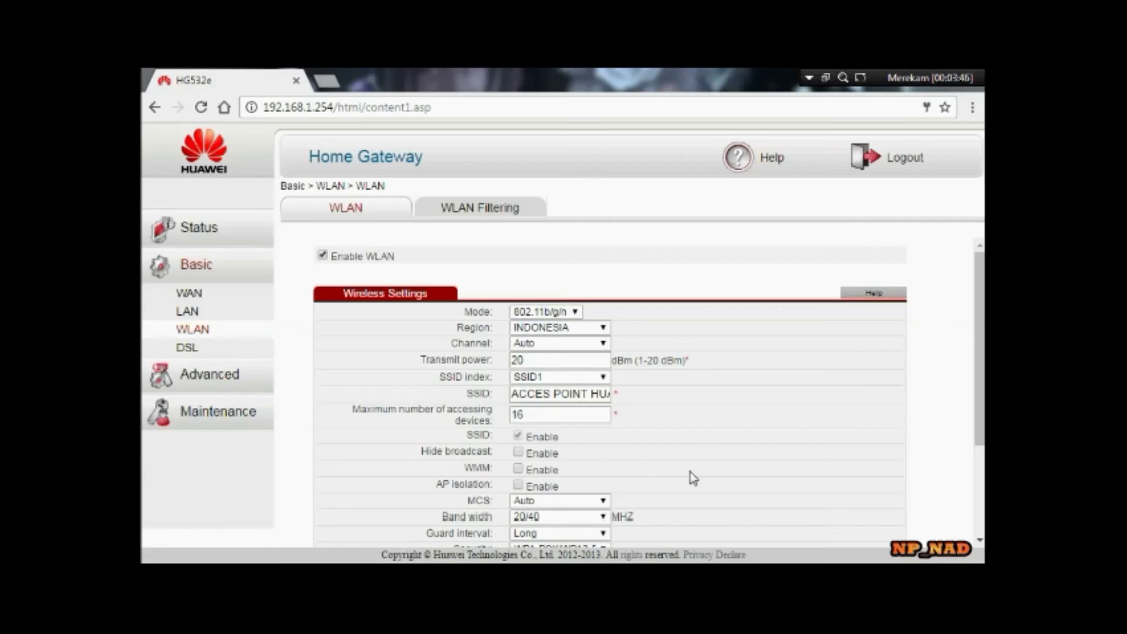
# - Check that SSID4 is disabled, then return to the Basic > WAN page
pyautogui.click(594, 376)
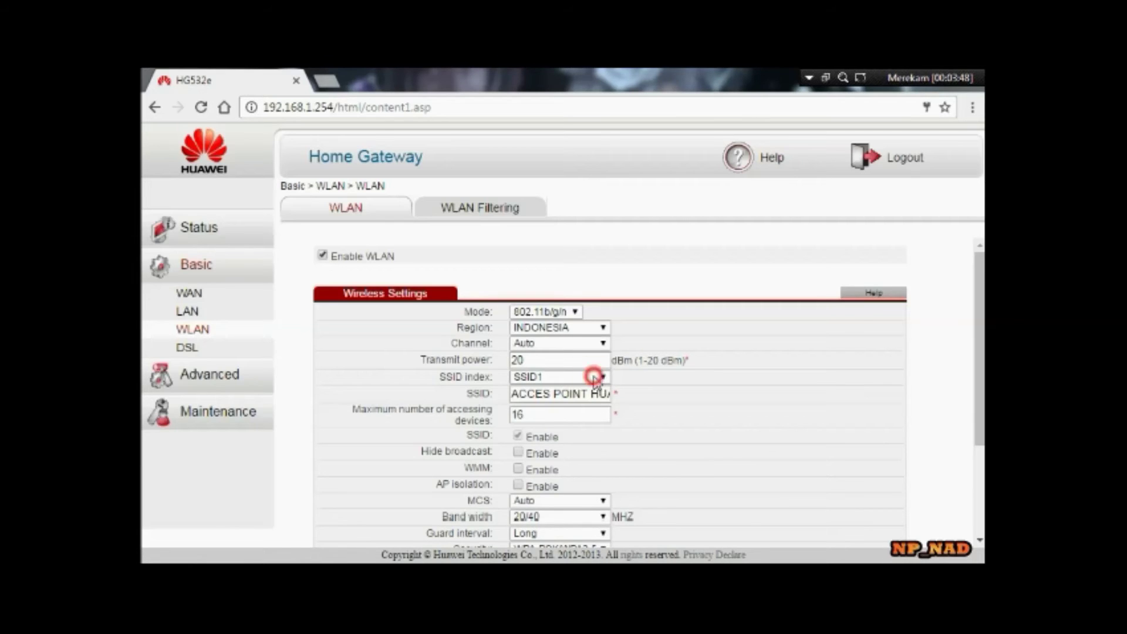
pyautogui.click(596, 427)
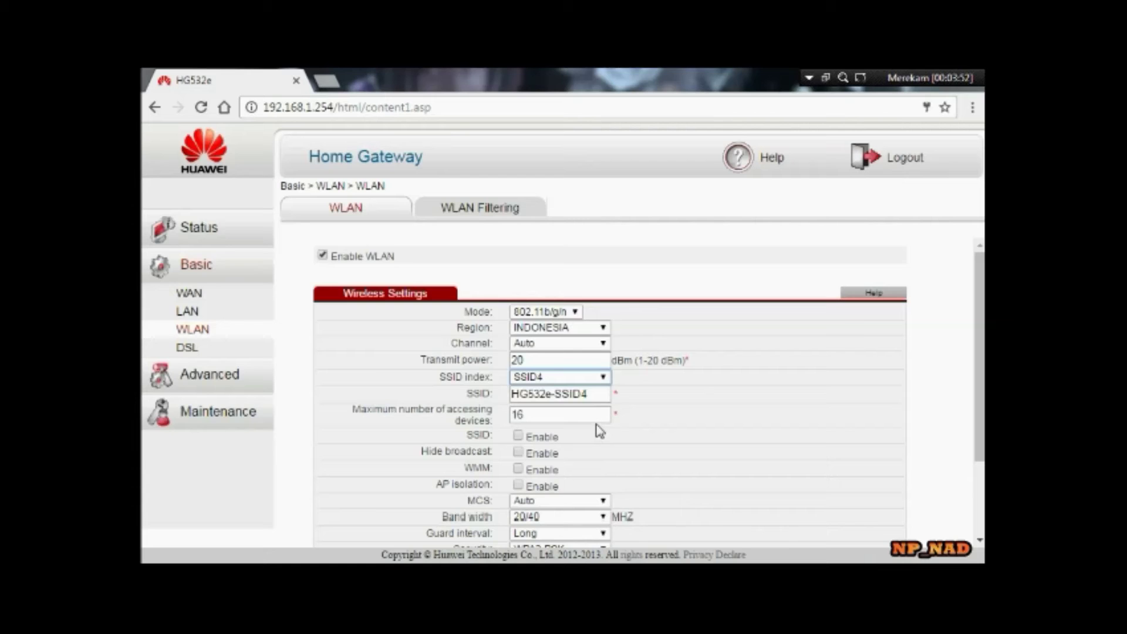
pyautogui.click(189, 296)
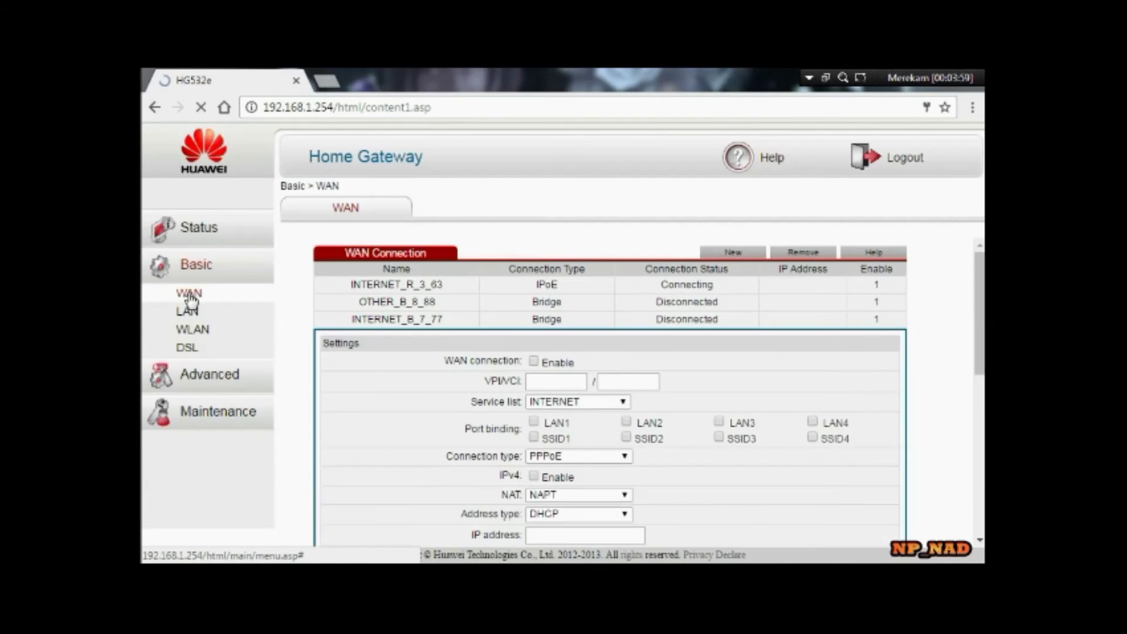
# - Add SSID1 to the OTHER_B_8_88 bridge connection's port binding and submit
pyautogui.click(573, 306)
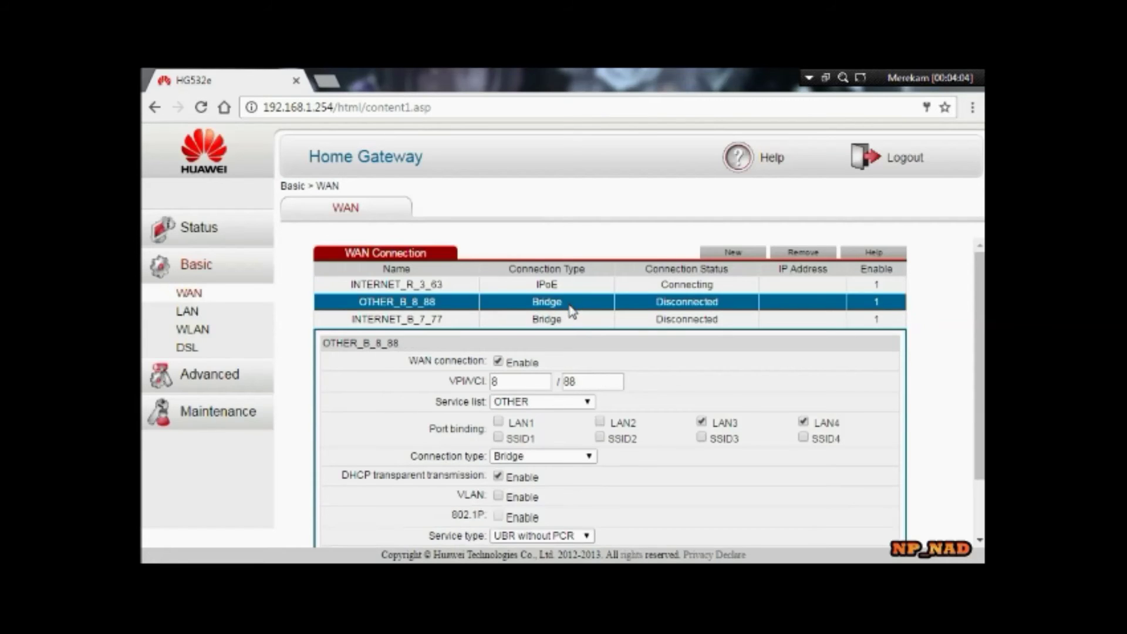
pyautogui.click(497, 438)
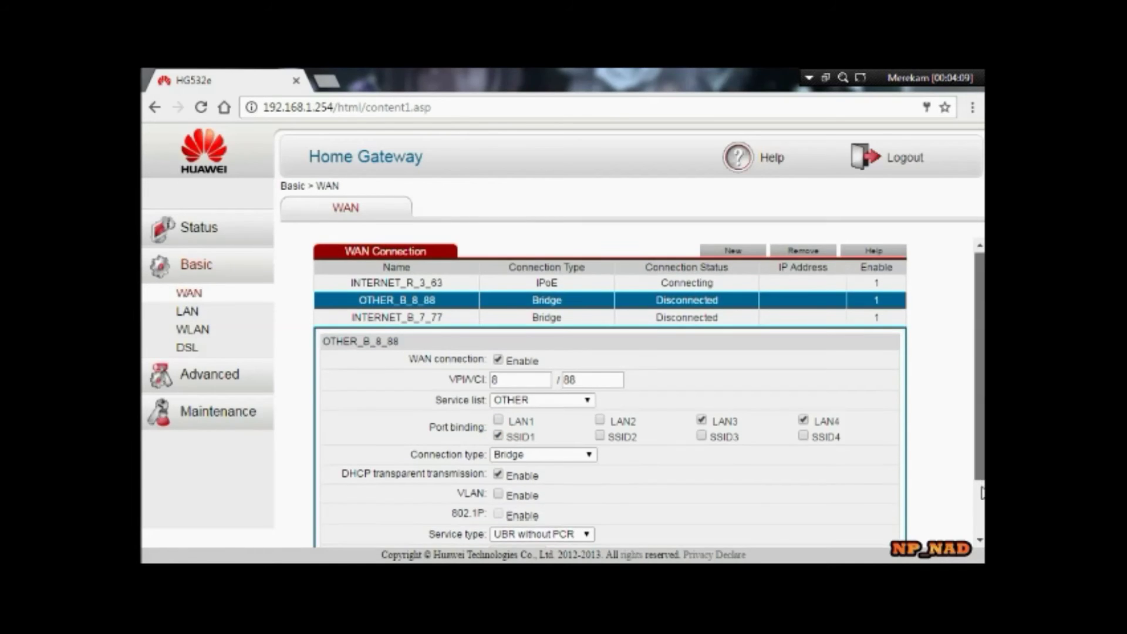
pyautogui.scroll(-1, 981, 519)
pyautogui.scroll(-1, 982, 519)
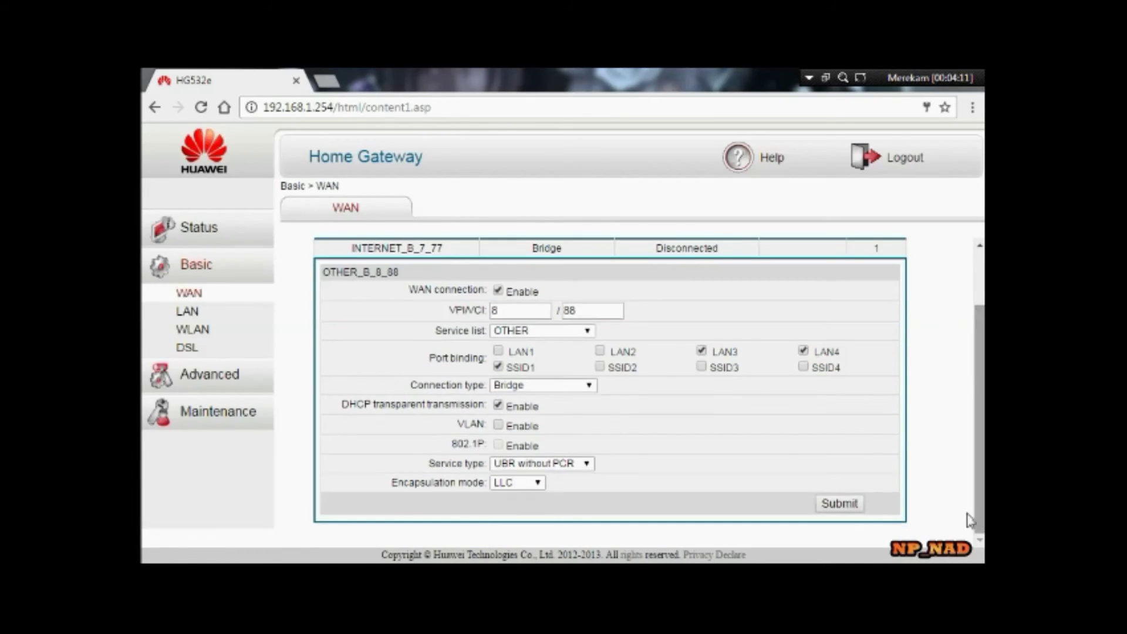
pyautogui.click(854, 505)
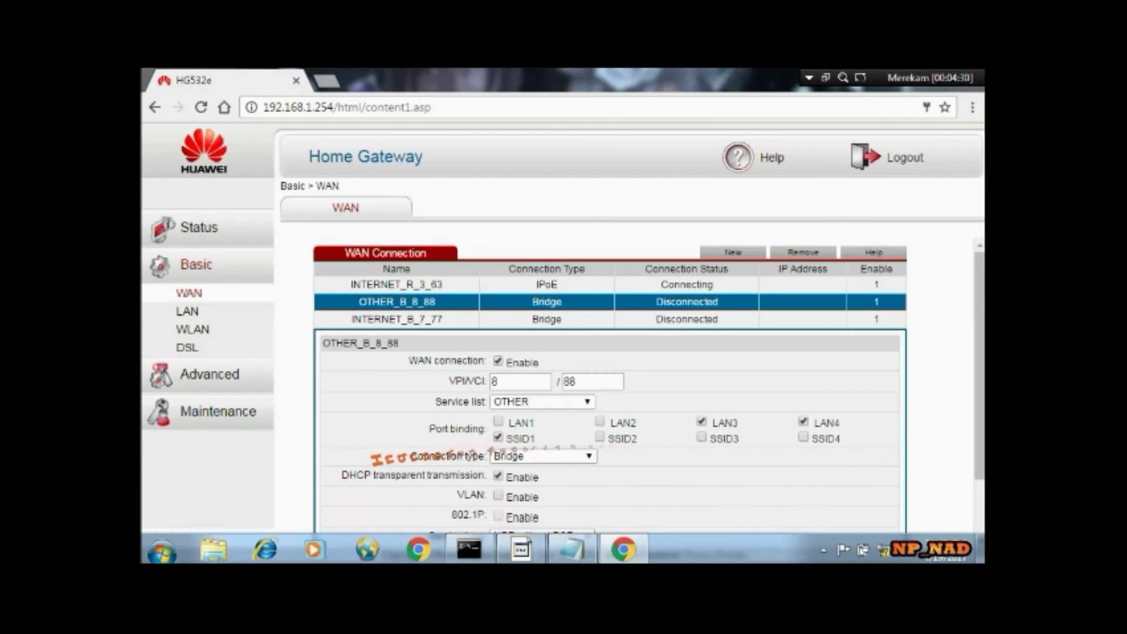
# - Join the ACCES POINT HUAWEI ADSL Wi-Fi network by entering its security key
pyautogui.click(884, 550)
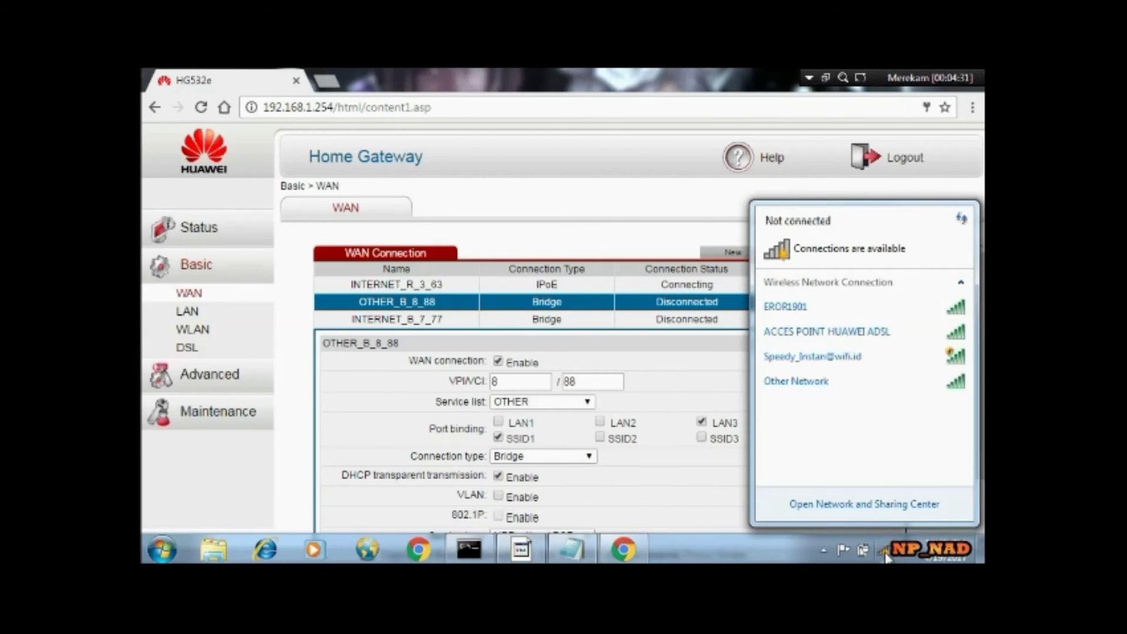
pyautogui.click(934, 335)
pyautogui.click(935, 358)
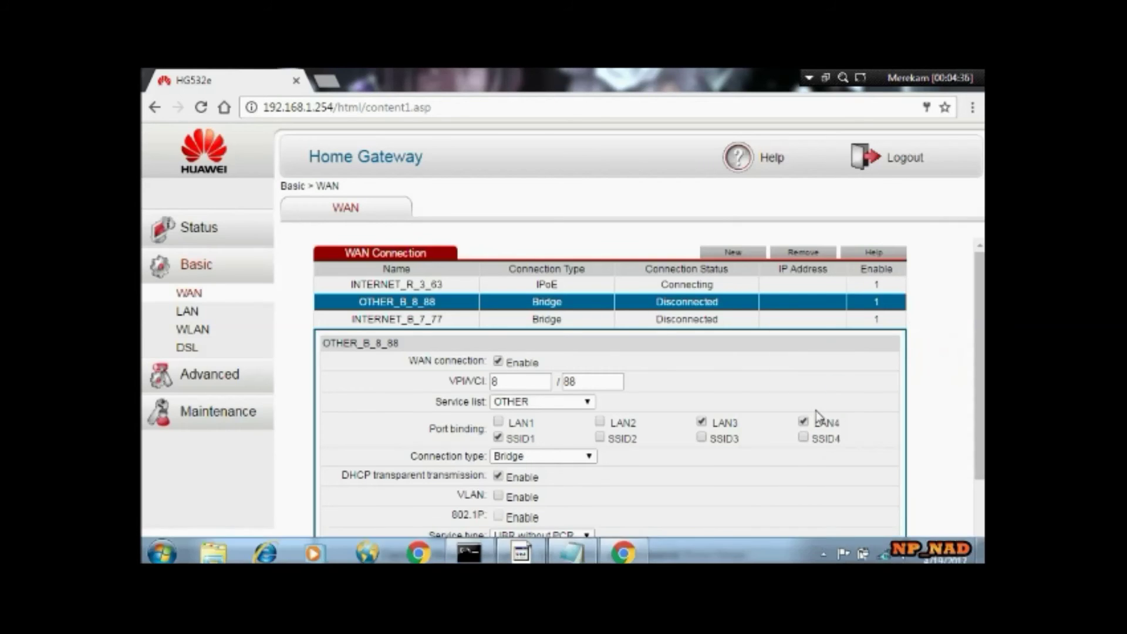
pyautogui.write('12345678')
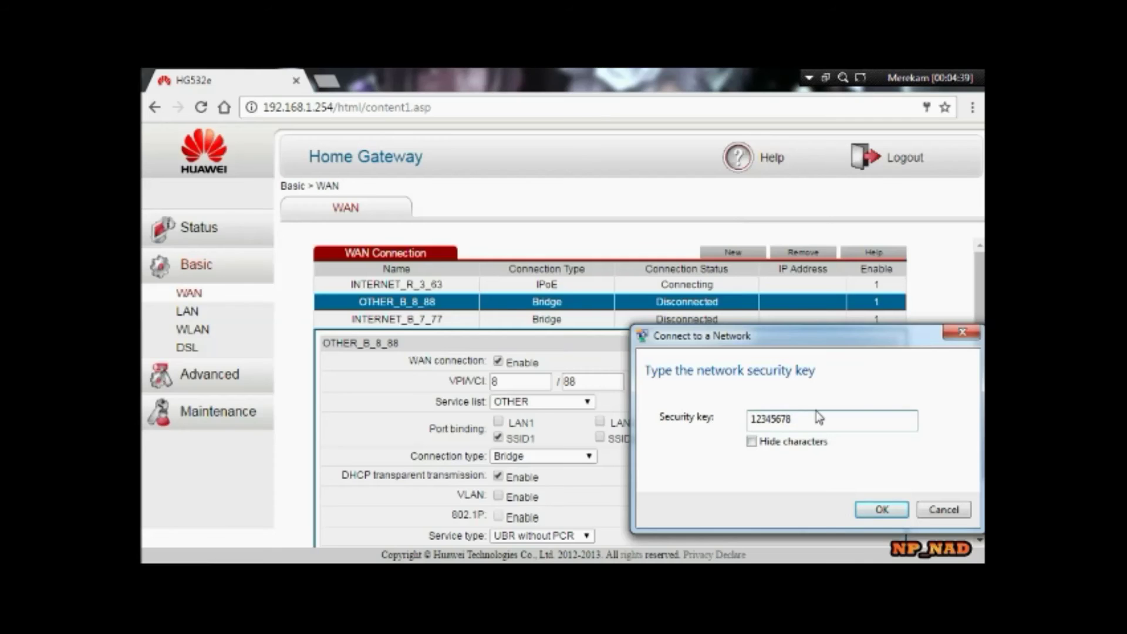
pyautogui.press('Return')
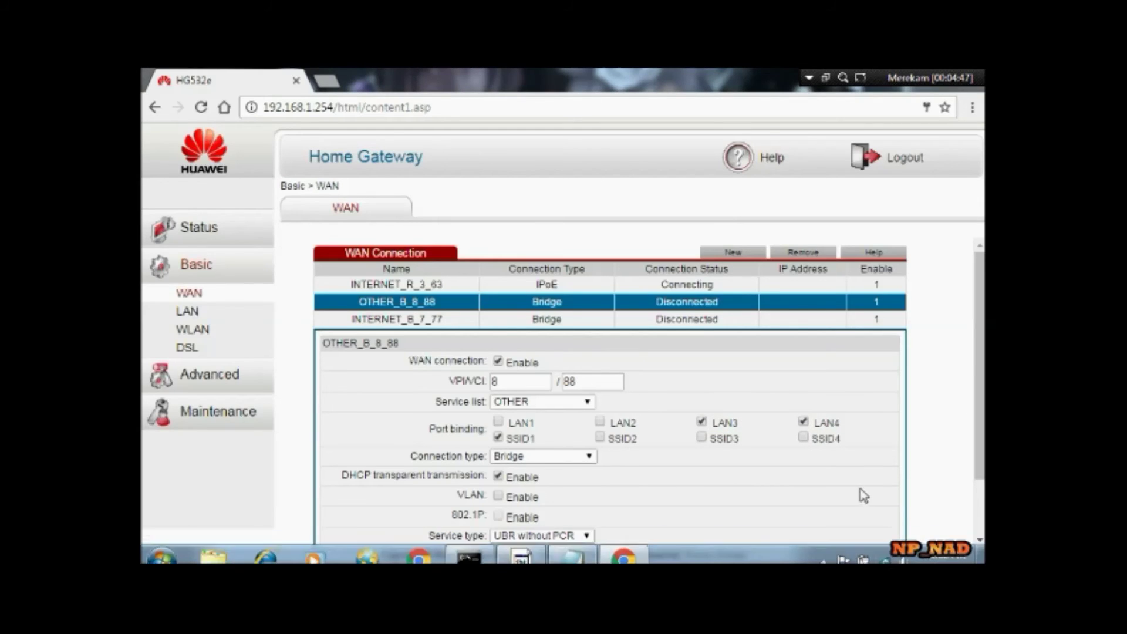
# - Rerun the continuous ping 8.8.8.8 -t in Command Prompt, then minimize it
pyautogui.click(469, 549)
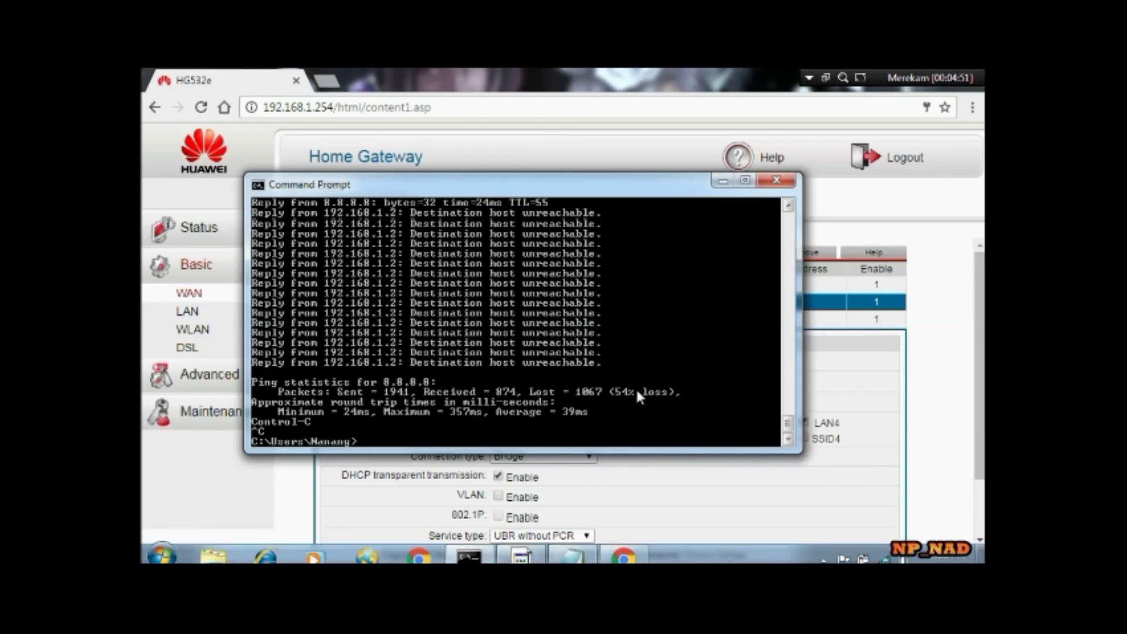
pyautogui.press('Up')
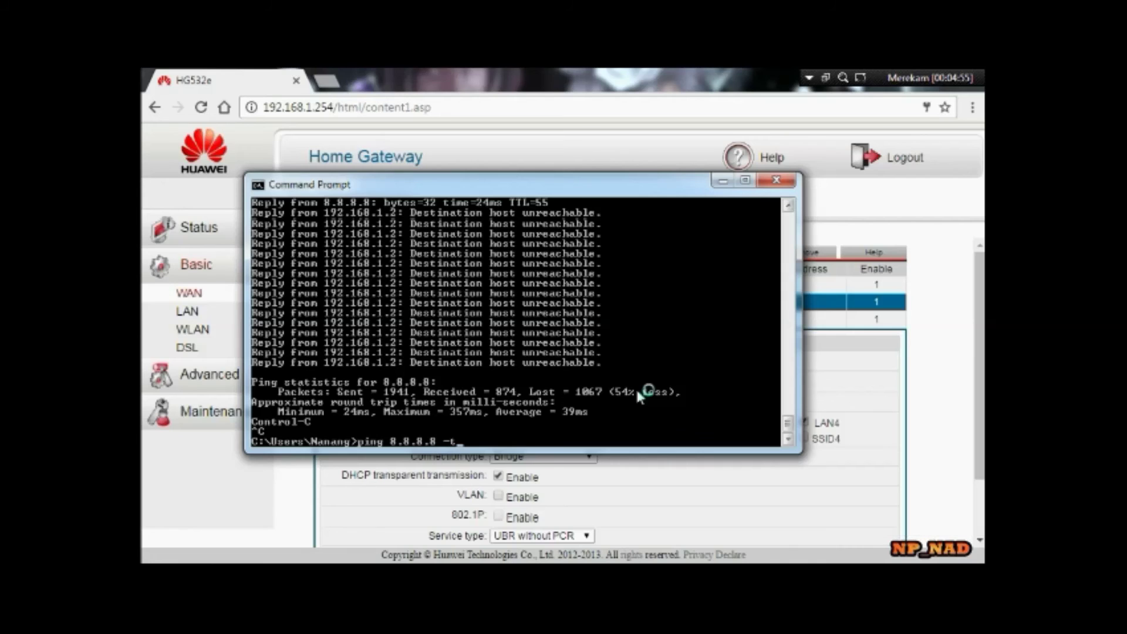
pyautogui.press('Return')
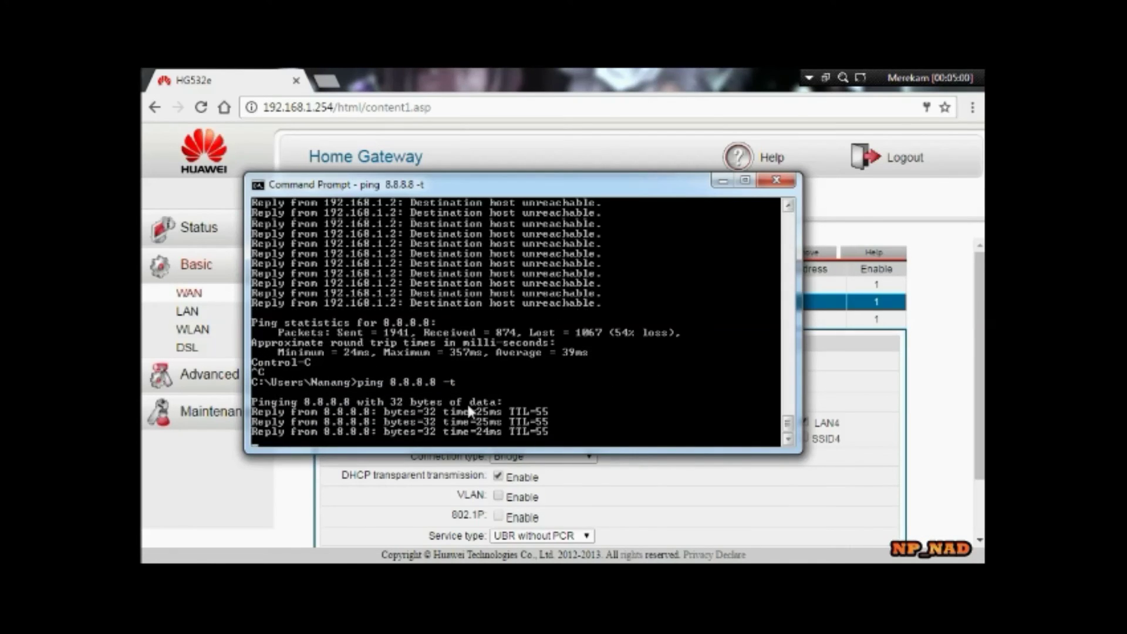
pyautogui.click(327, 85)
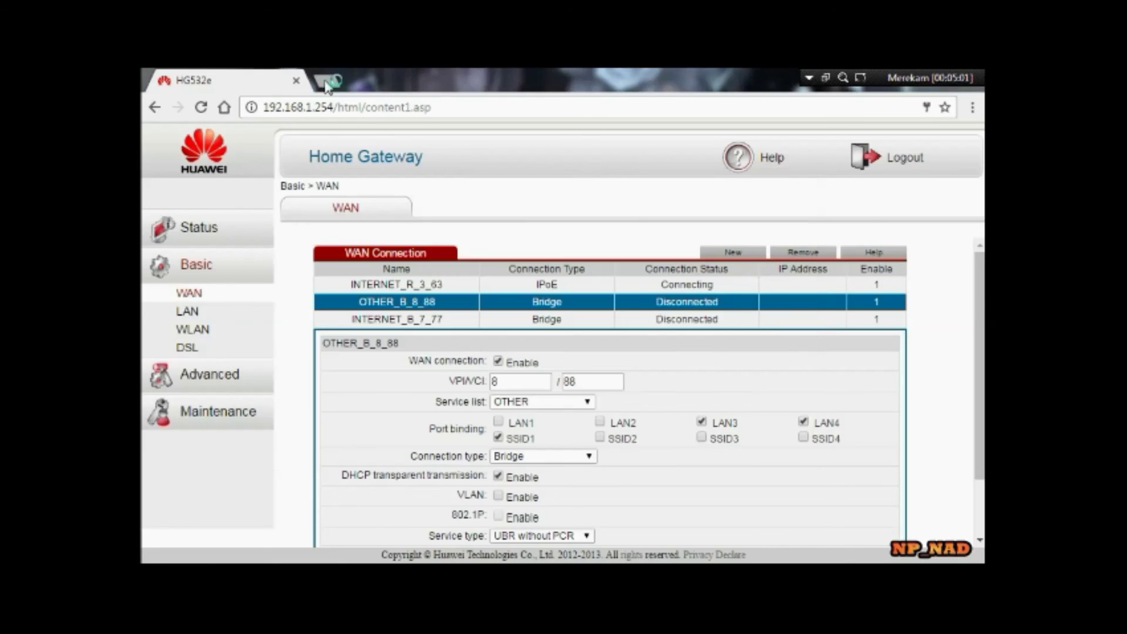
# - Load youtube.com in a new Chrome tab, then bring the ping window forward
pyautogui.click(327, 82)
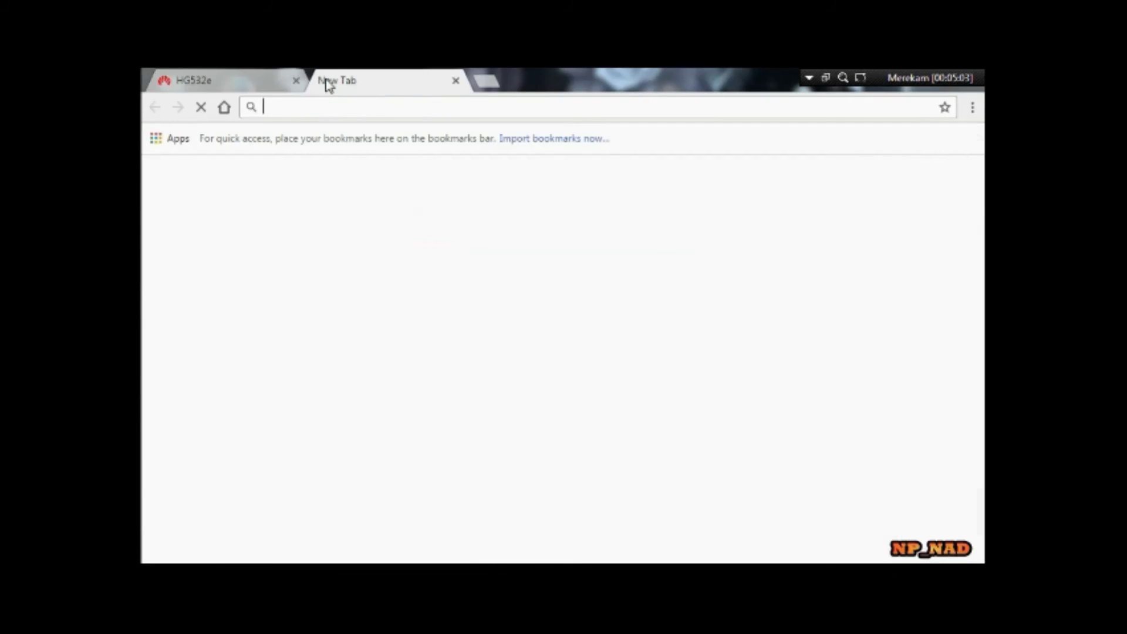
pyautogui.click(345, 107)
pyautogui.write('youtube.com')
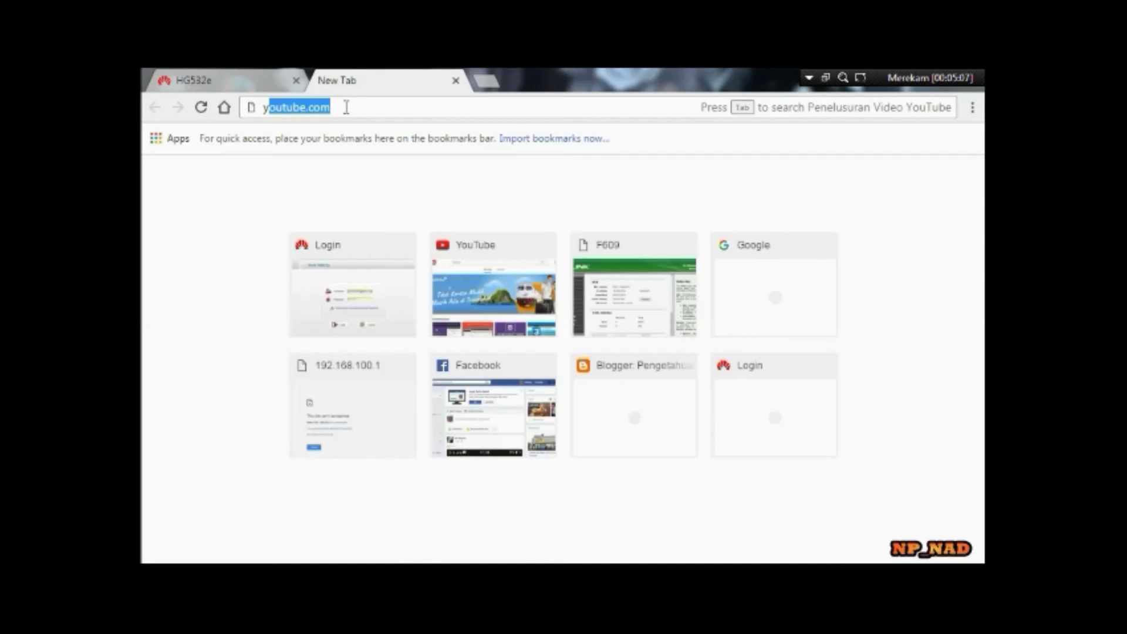
pyautogui.press('Return')
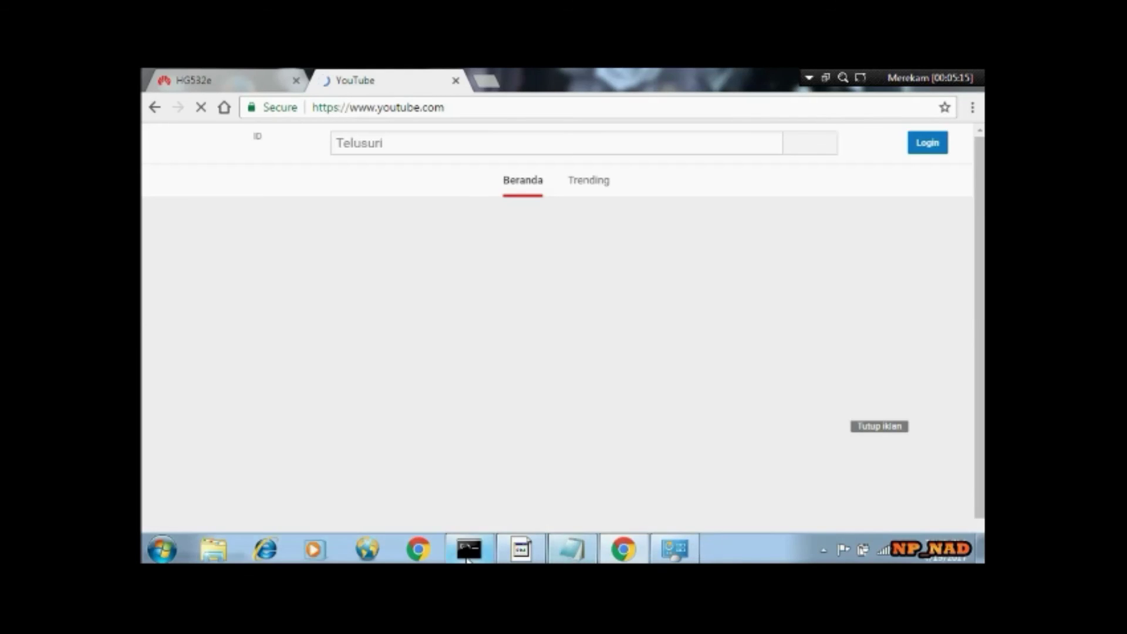
pyautogui.click(469, 550)
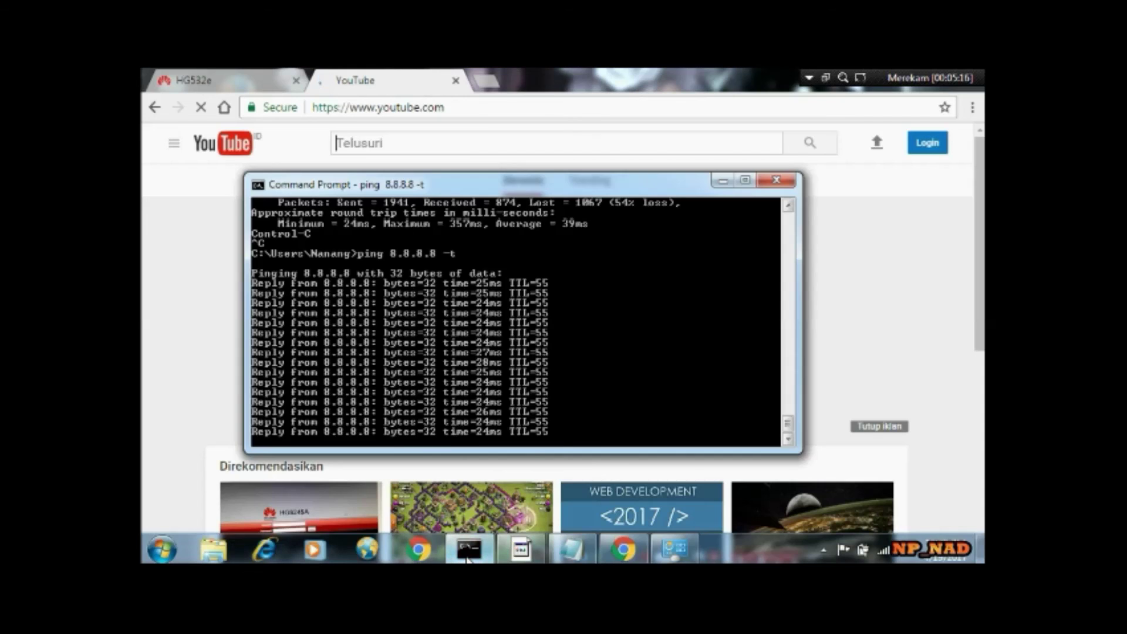
# - Append 'mudahkan brooo....' and 'sekian dari saya , semoga bermanfaat . dan selamat mencoba' to the note, beginning 'Wassalamu'a'
pyautogui.click(570, 552)
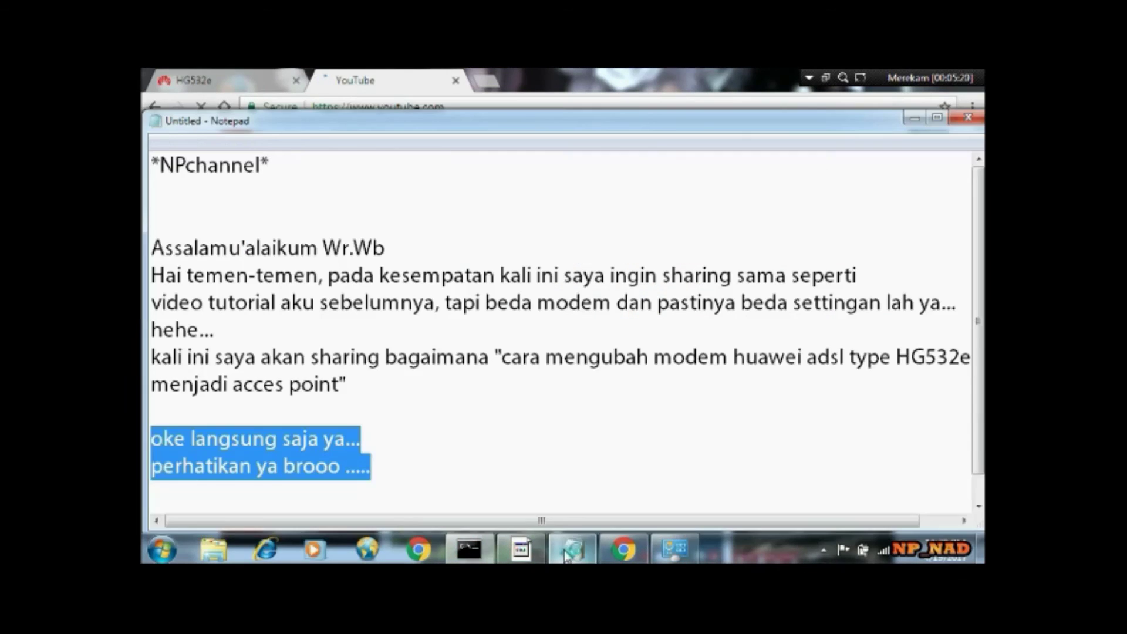
pyautogui.click(411, 476)
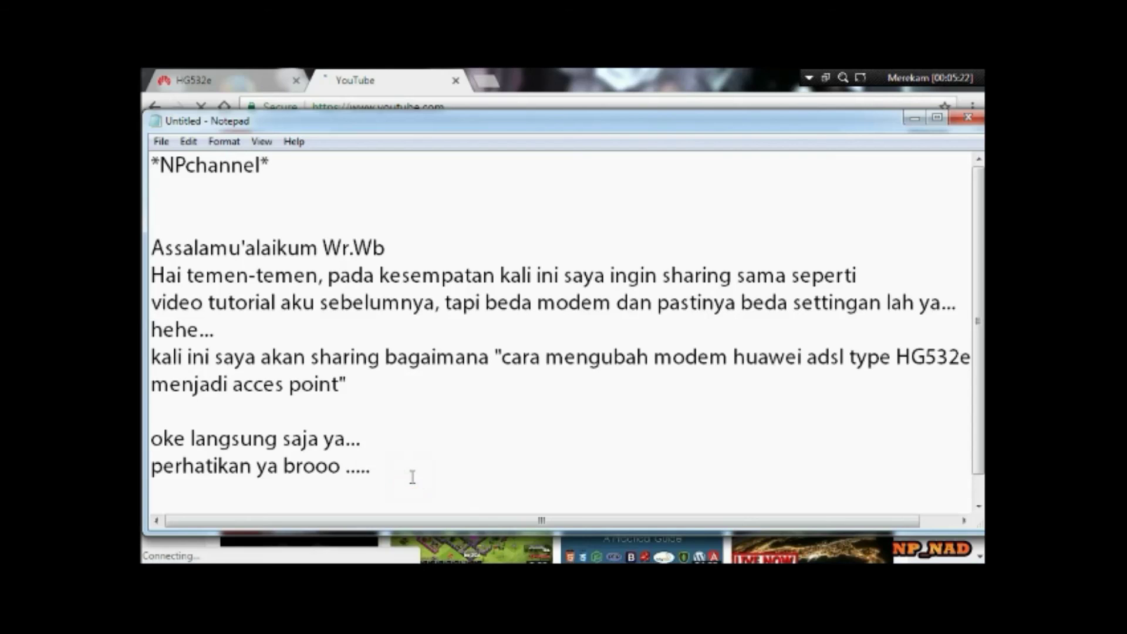
pyautogui.press('Return')
pyautogui.press('Return')
pyautogui.press('Return')
pyautogui.write('mudah')
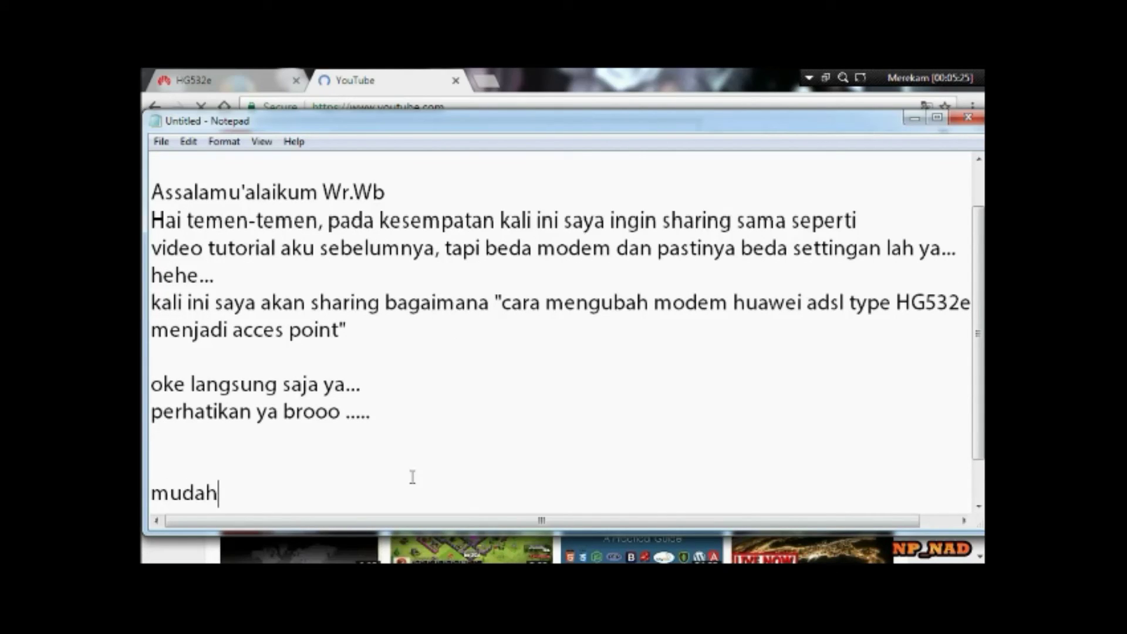
pyautogui.write('kan b')
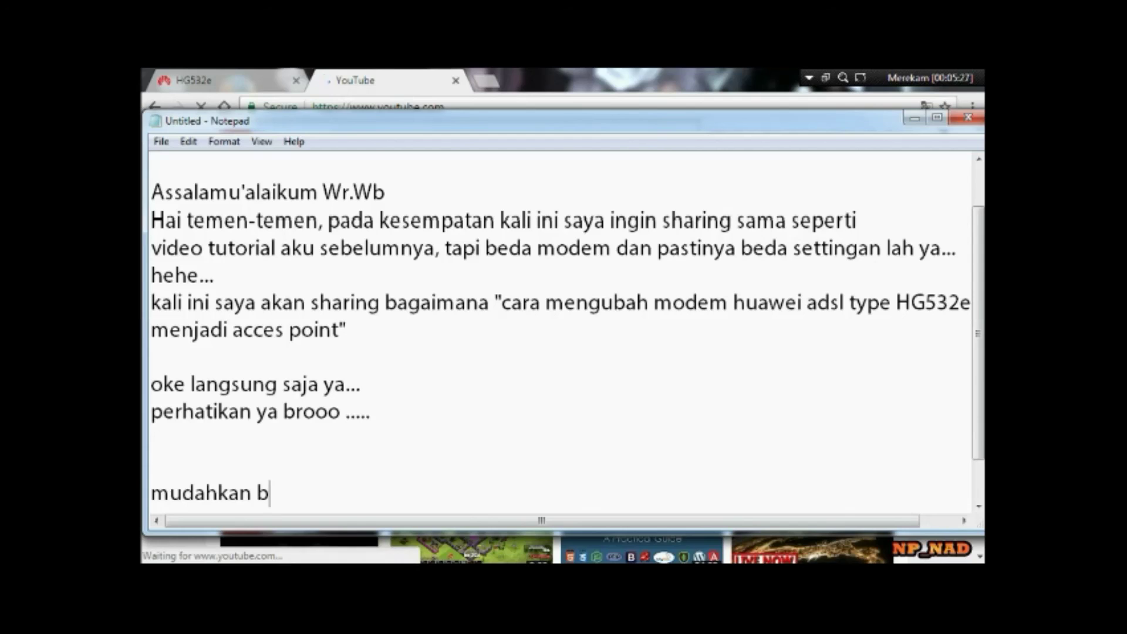
pyautogui.write('rooo....')
pyautogui.press('Return')
pyautogui.write('seki')
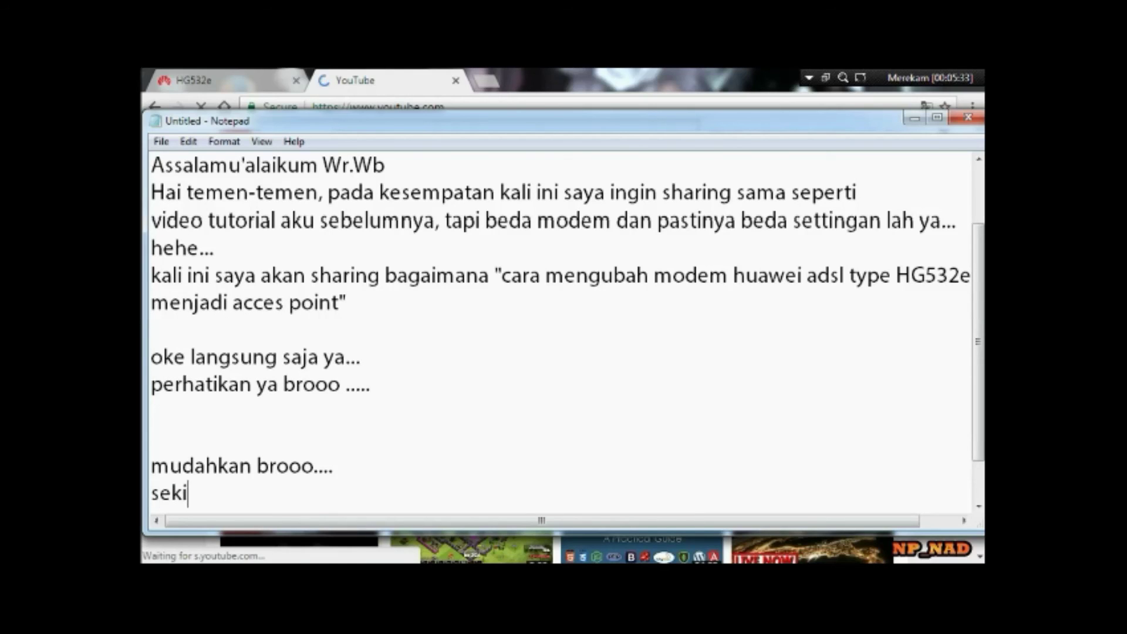
pyautogui.write('an dar')
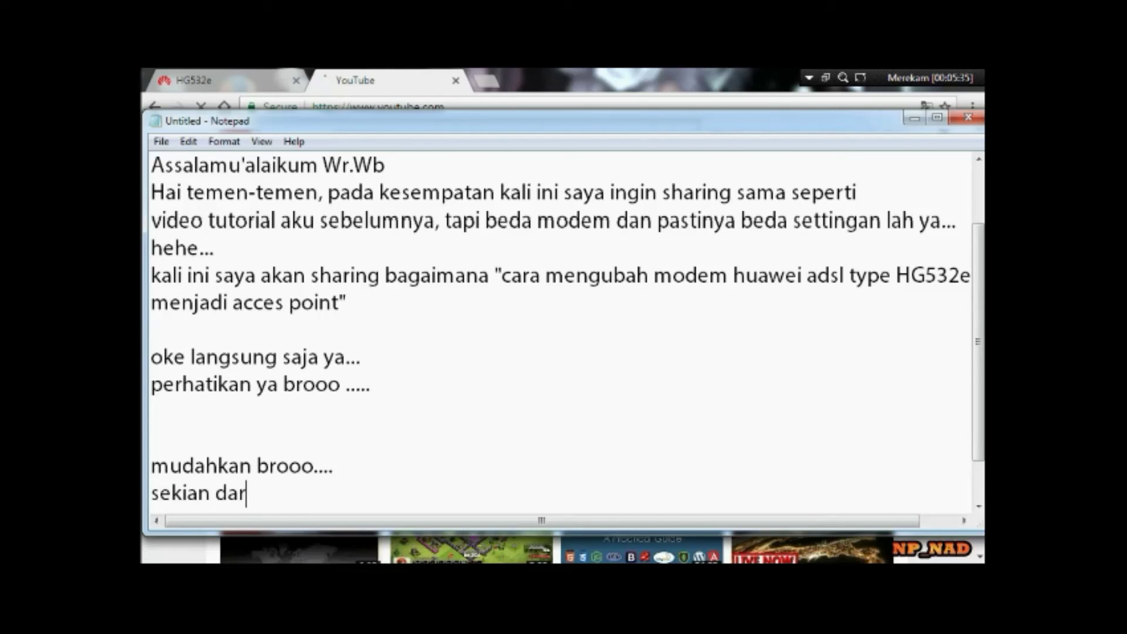
pyautogui.write('i saya ')
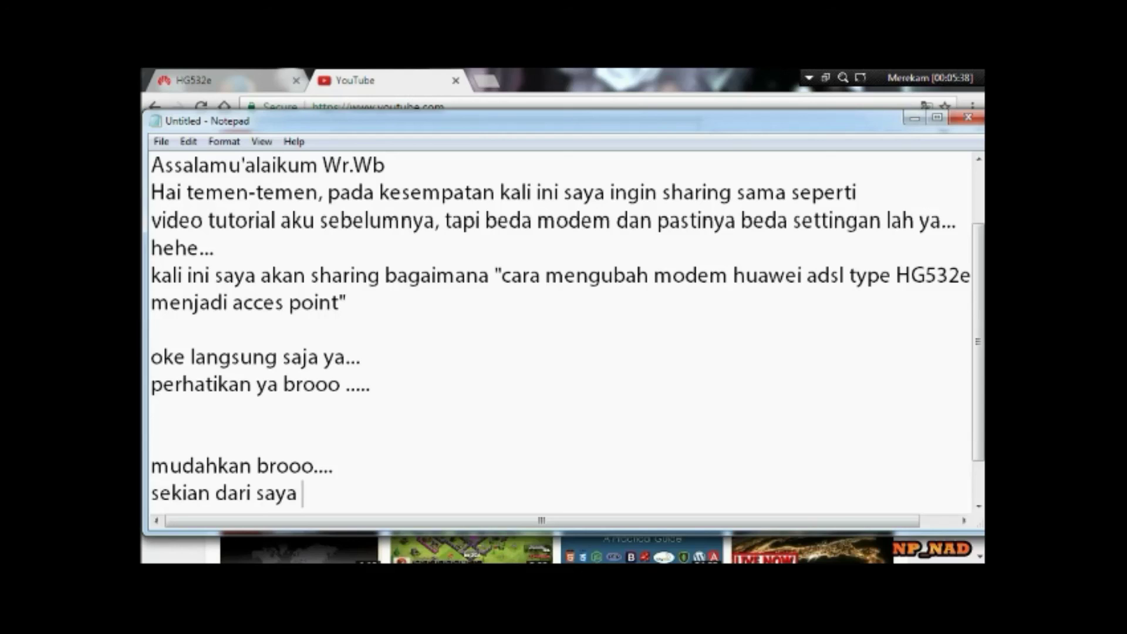
pyautogui.write(', semoga ber')
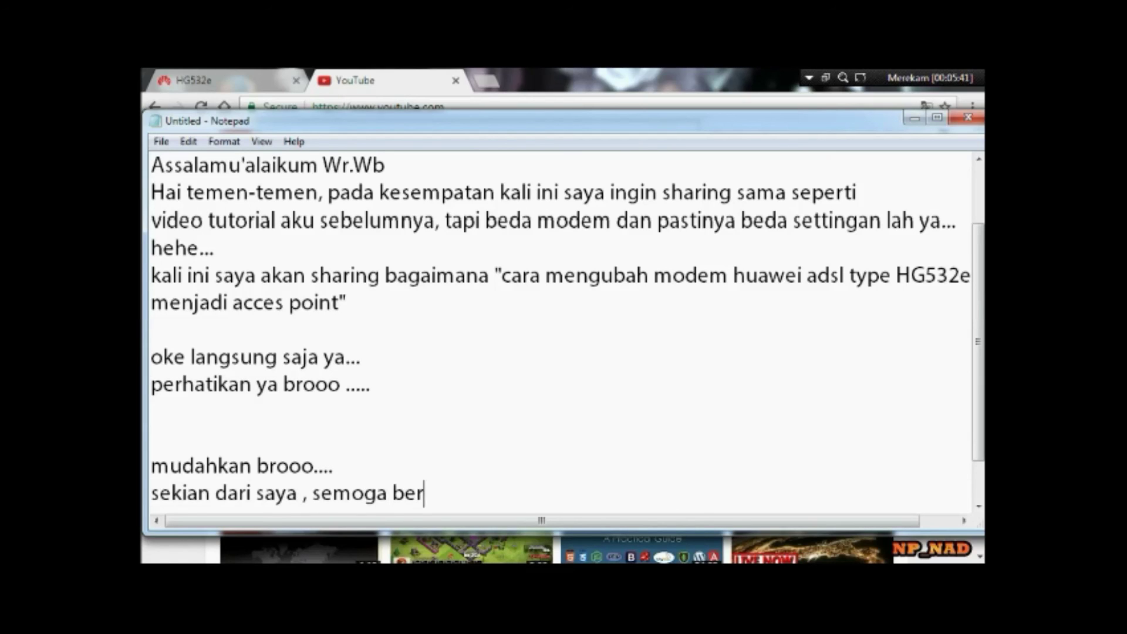
pyautogui.write('manfaat')
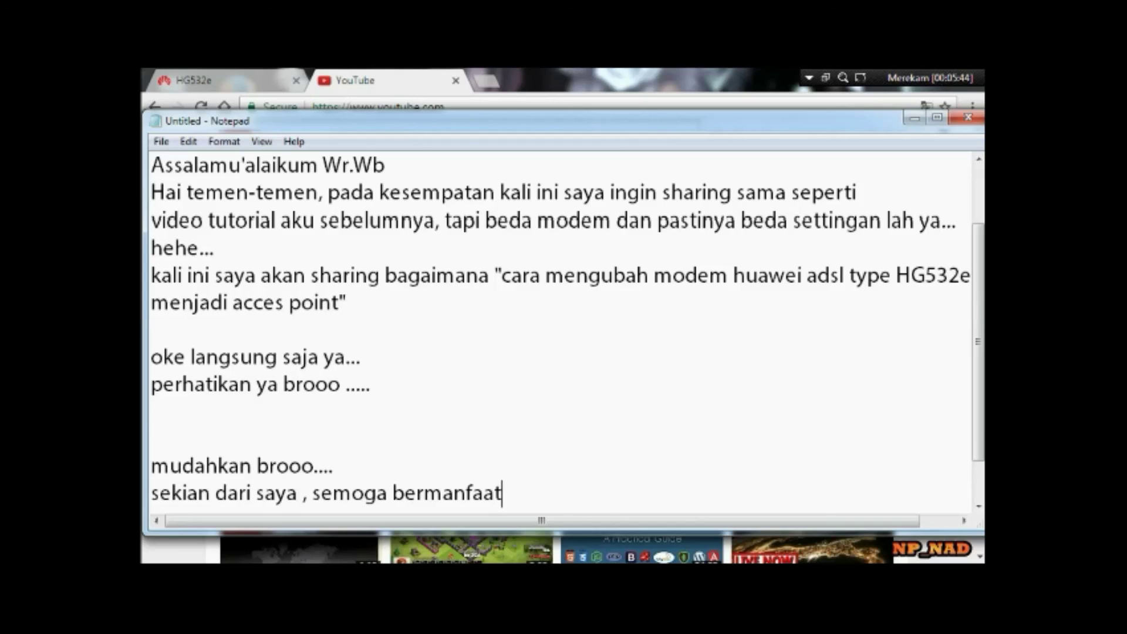
pyautogui.write(' . dan se')
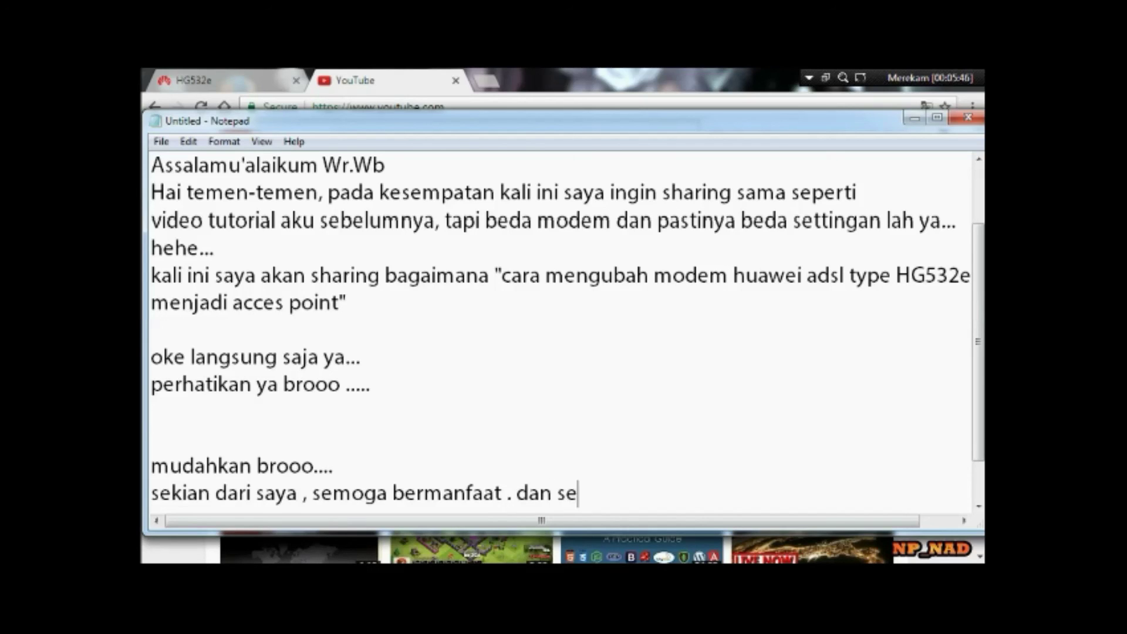
pyautogui.write('lamat mencoba :)')
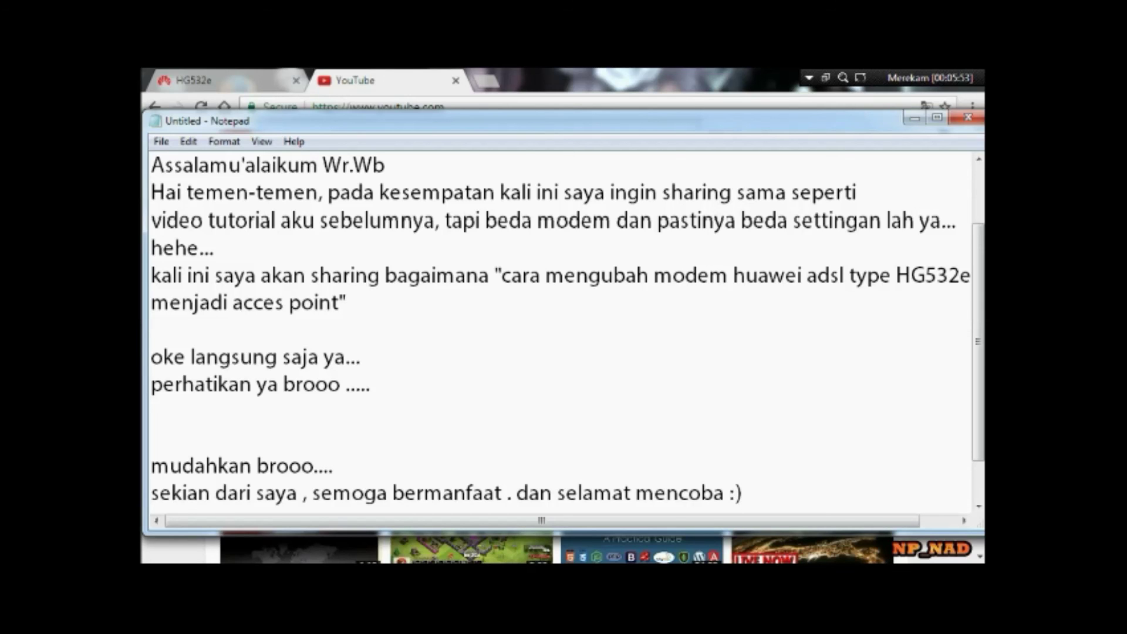
pyautogui.press('Return')
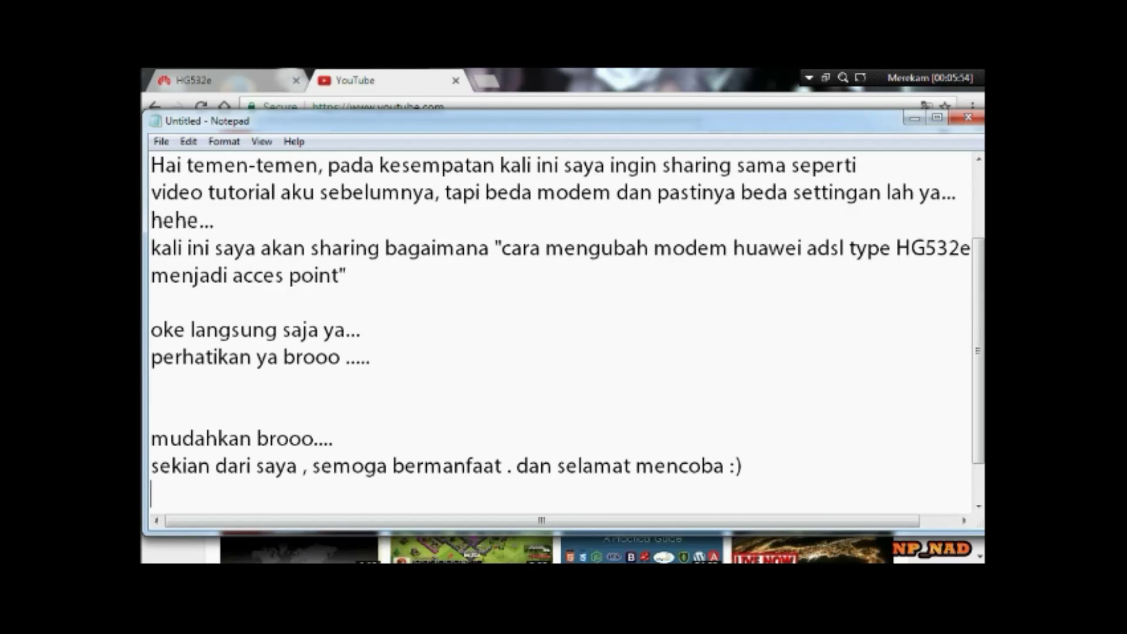
pyautogui.write('Wassa')
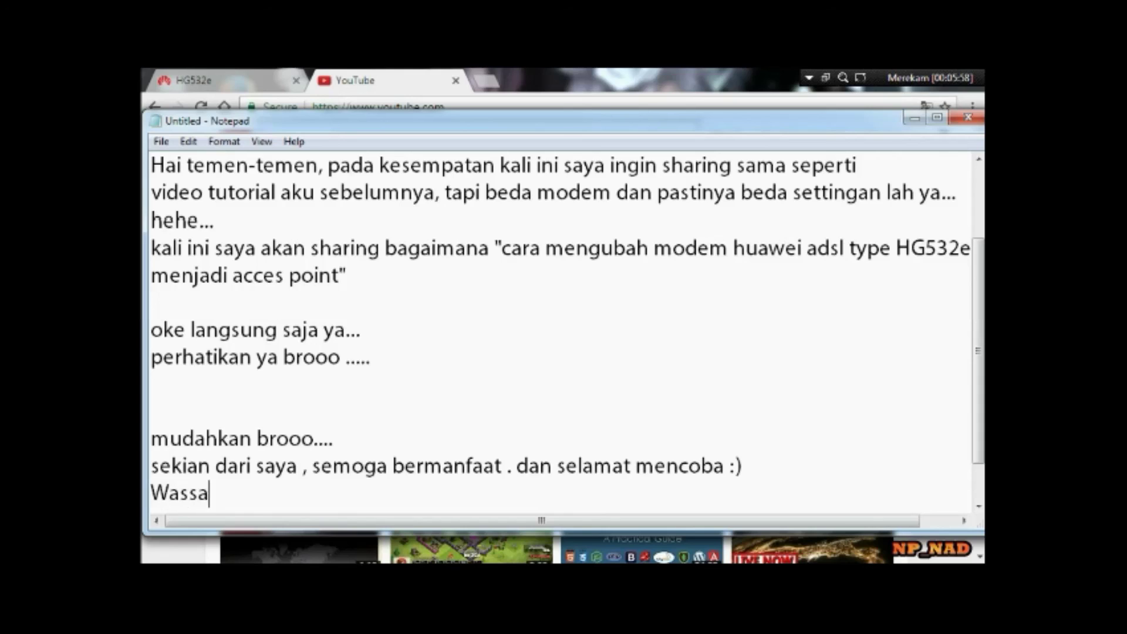